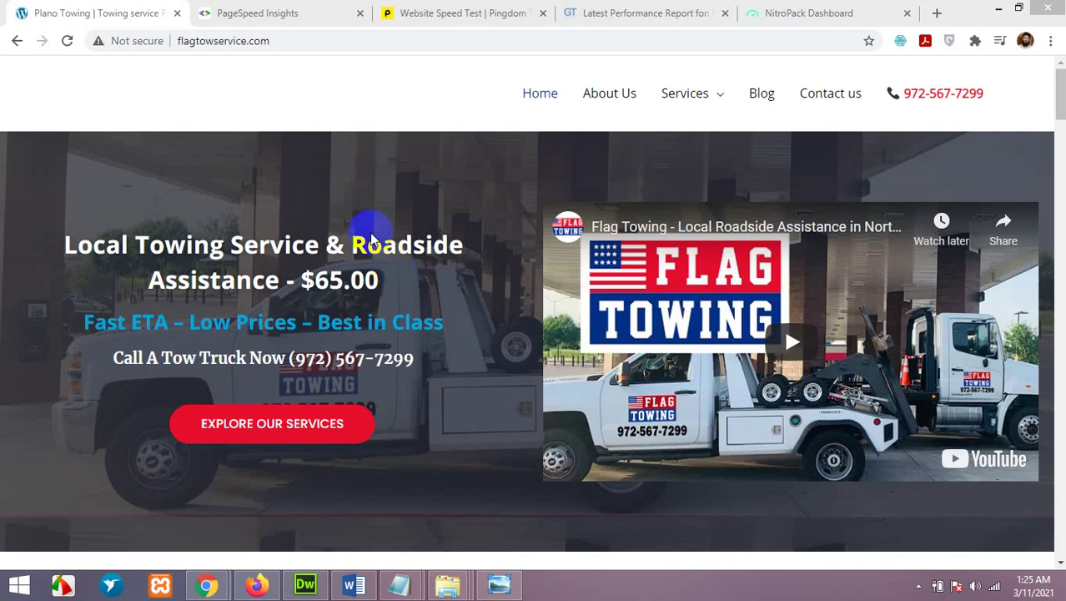
Step: Rerun PageSpeed Insights on flagtowservice.com and compare its mobile score of 16 with desktop's 49
{"action": "left_click", "coordinate": [282, 10]}
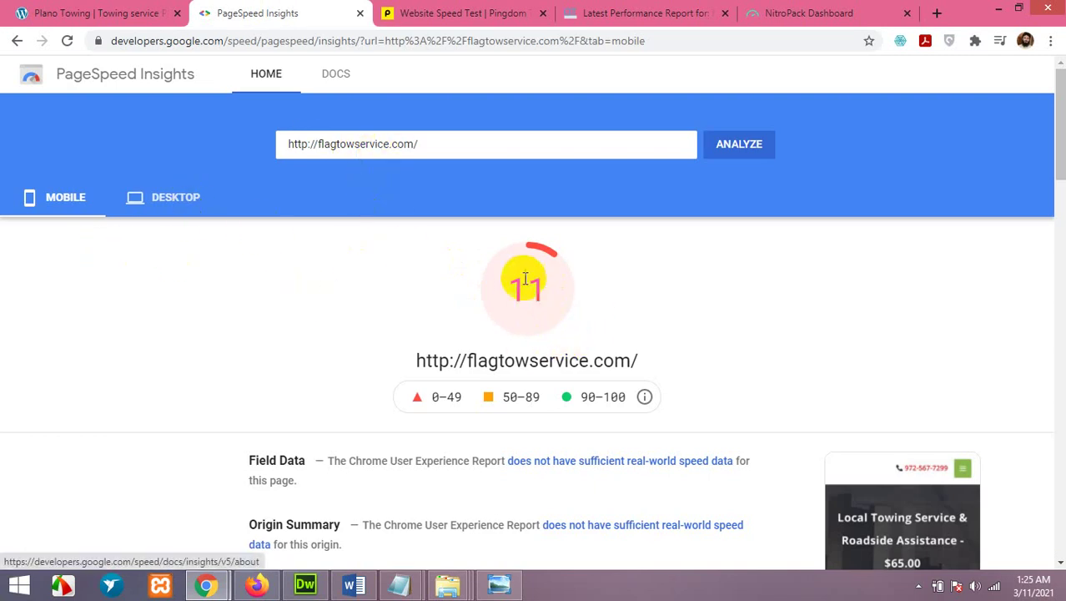
{"action": "left_click", "coordinate": [172, 209]}
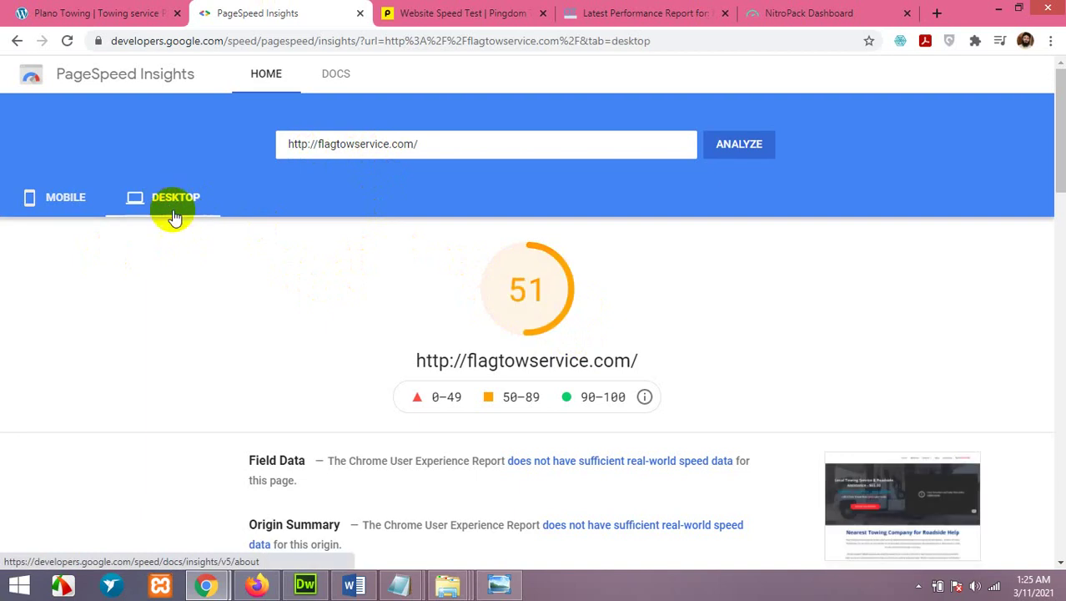
{"action": "left_click", "coordinate": [71, 197]}
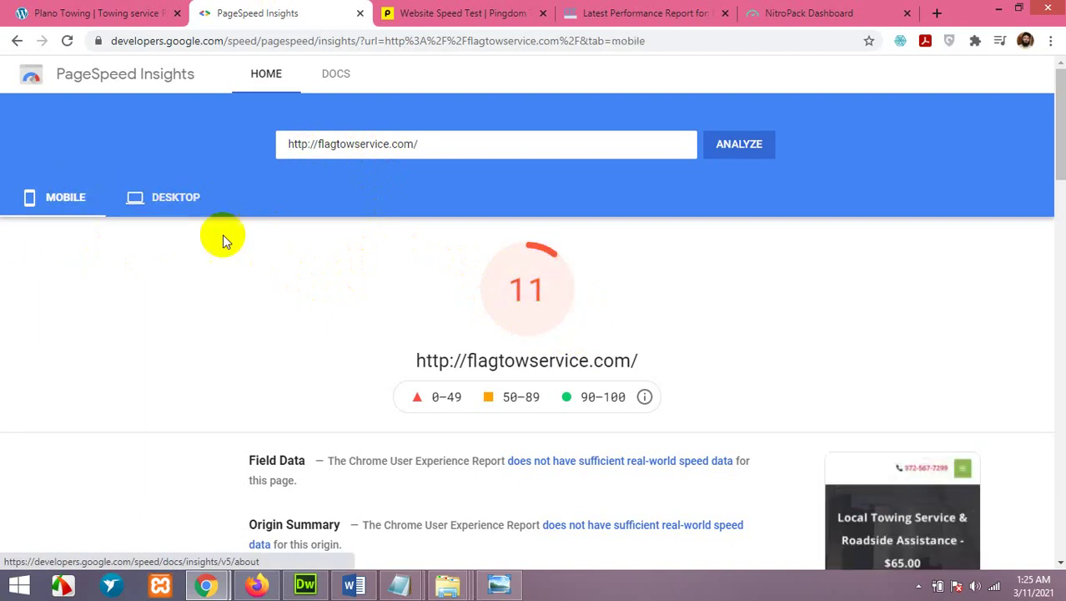
{"action": "left_click", "coordinate": [739, 145]}
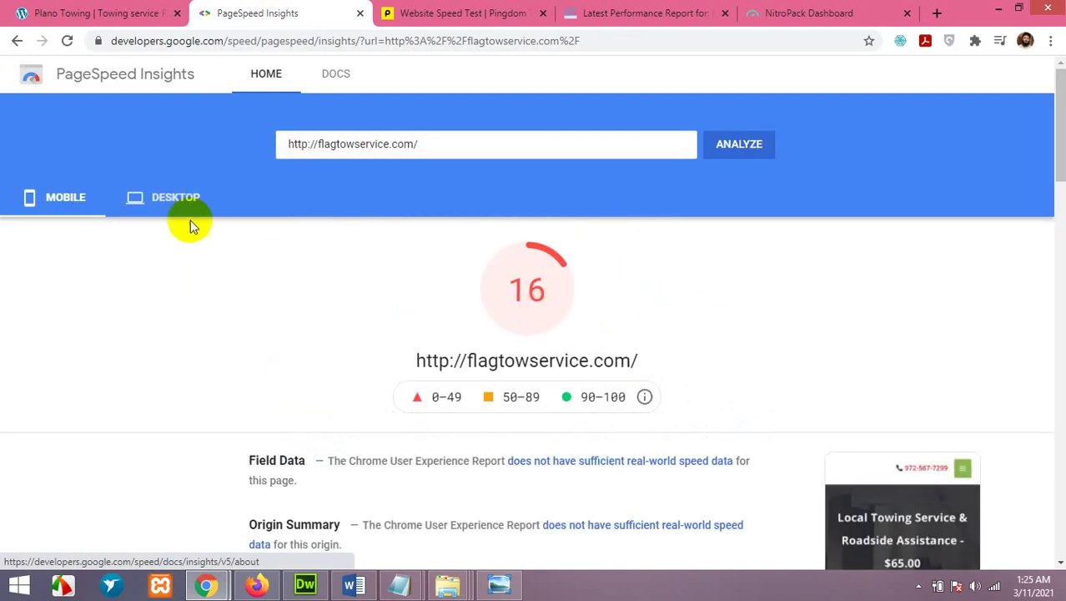
{"action": "left_click", "coordinate": [173, 197]}
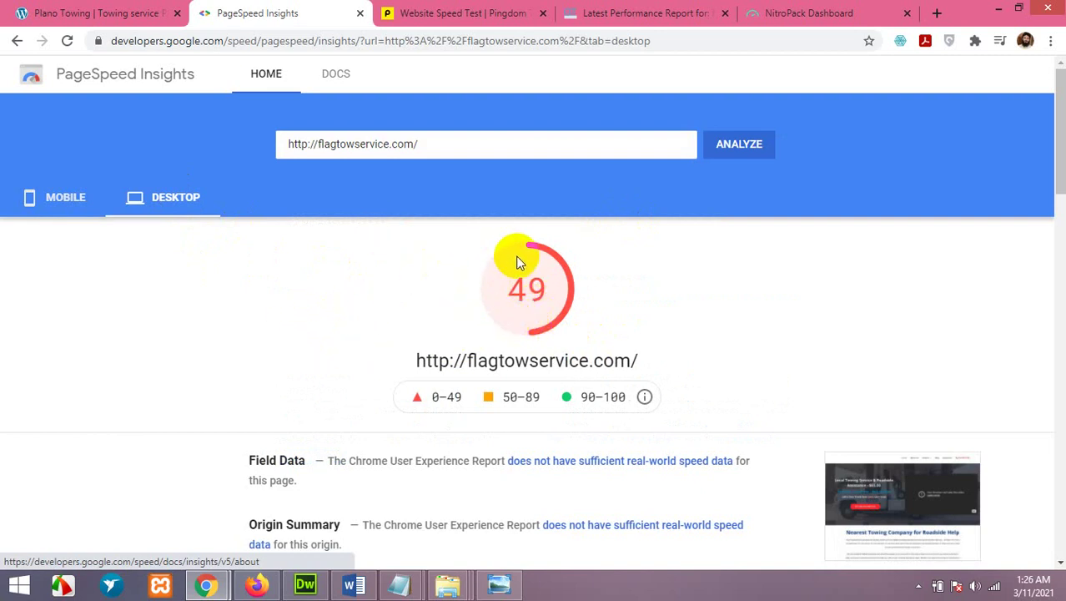
{"action": "left_click", "coordinate": [32, 201]}
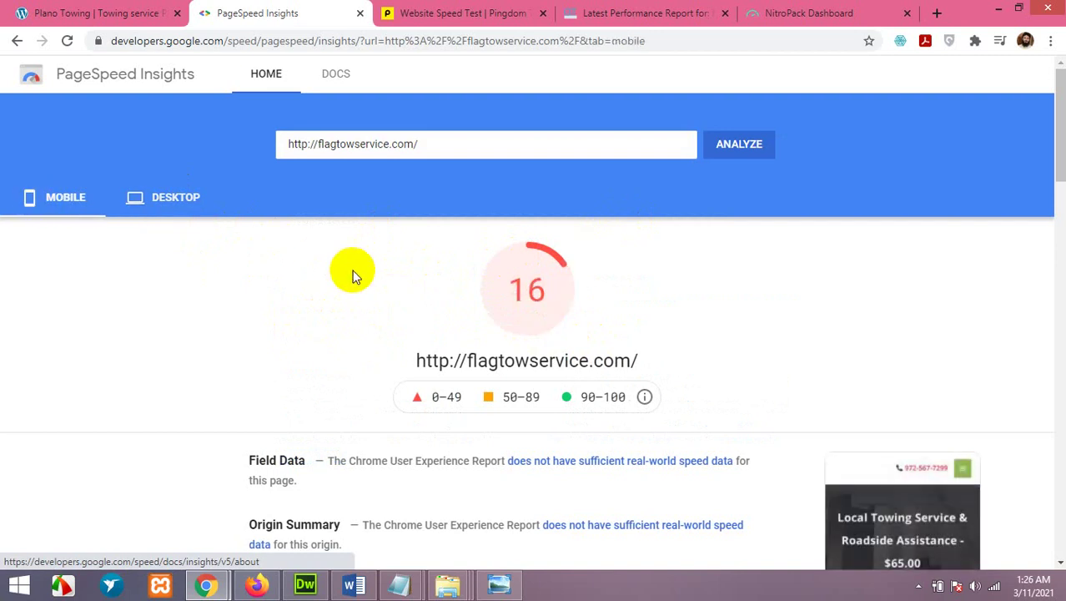
Step: Look over the Pingdom results and the GTmetrix report (grade E, 46% performance), then bring up the NitroPack dashboard
{"action": "left_click", "coordinate": [457, 13]}
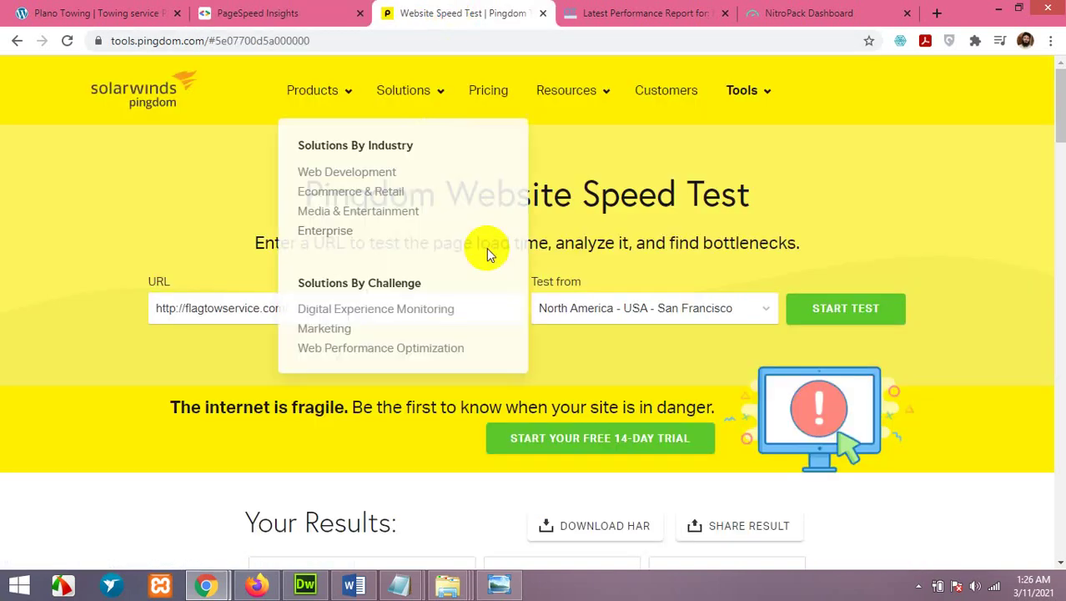
{"action": "scroll", "coordinate": [484, 267], "scroll_direction": "down", "scroll_amount": 4}
{"action": "scroll", "coordinate": [581, 328], "scroll_direction": "down", "scroll_amount": 1}
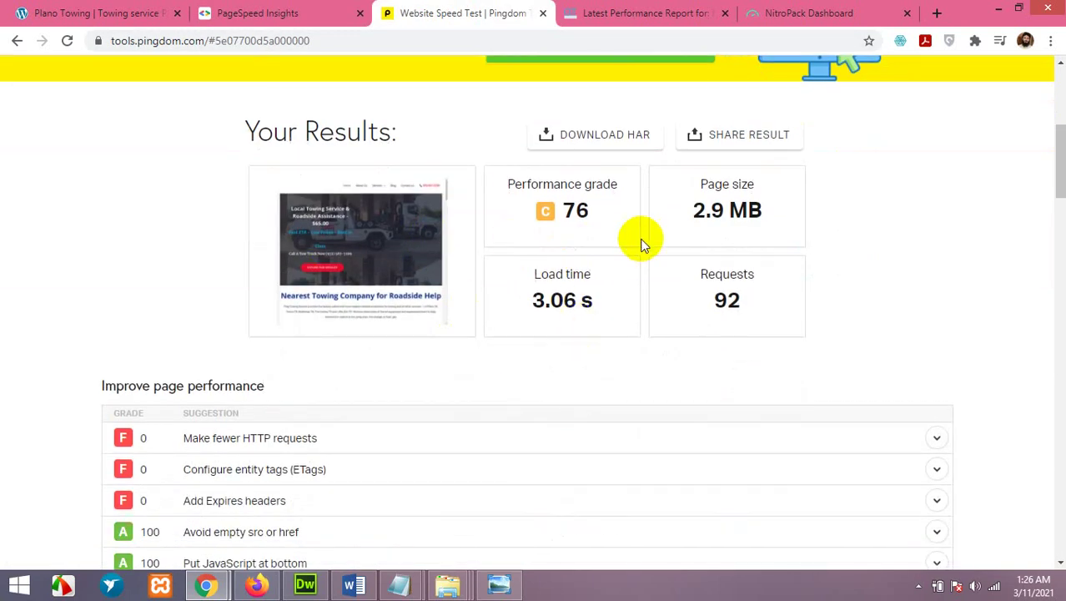
{"action": "left_click", "coordinate": [641, 13]}
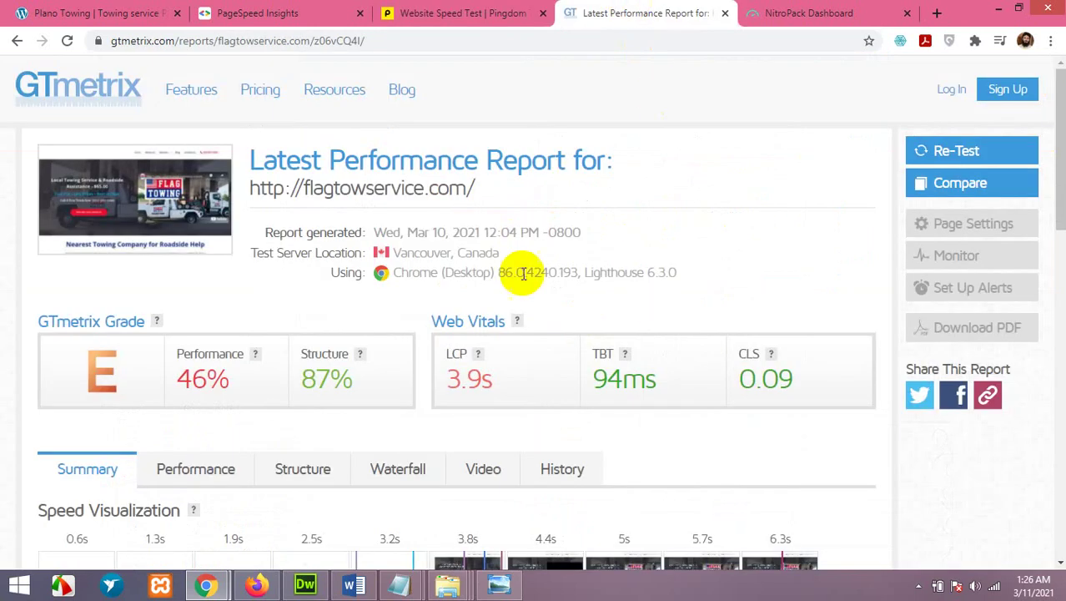
{"action": "scroll", "coordinate": [357, 318], "scroll_direction": "down", "scroll_amount": 2}
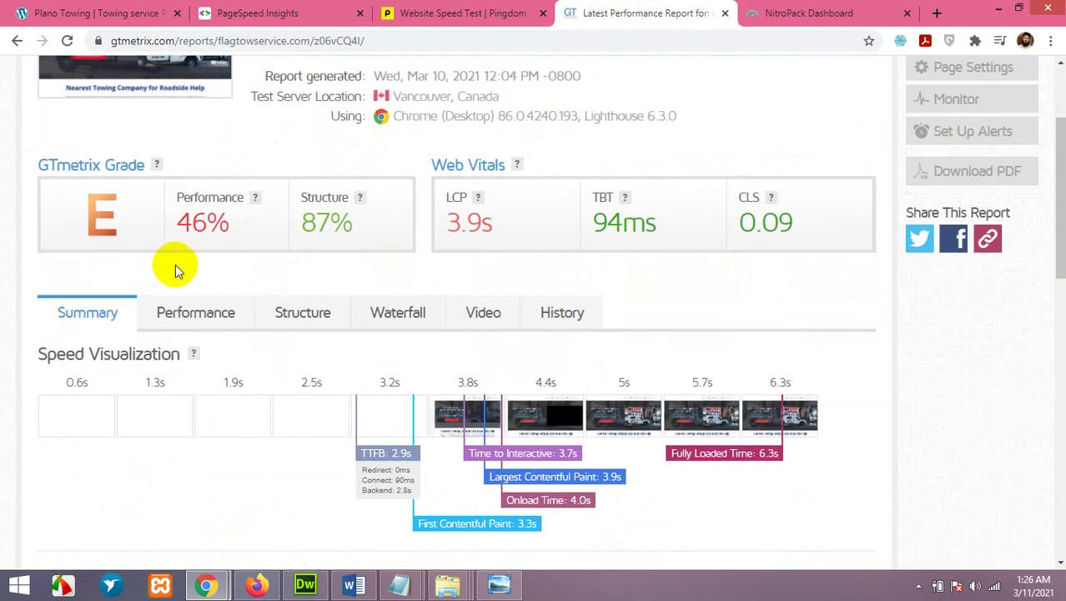
{"action": "scroll", "coordinate": [399, 324], "scroll_direction": "up", "scroll_amount": 2}
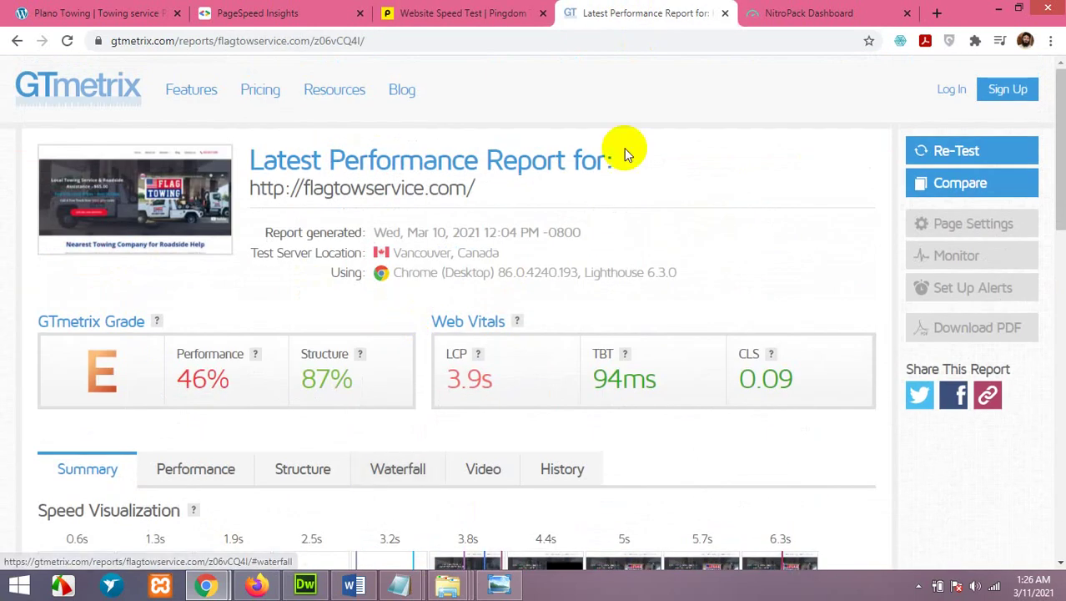
{"action": "left_click", "coordinate": [776, 11]}
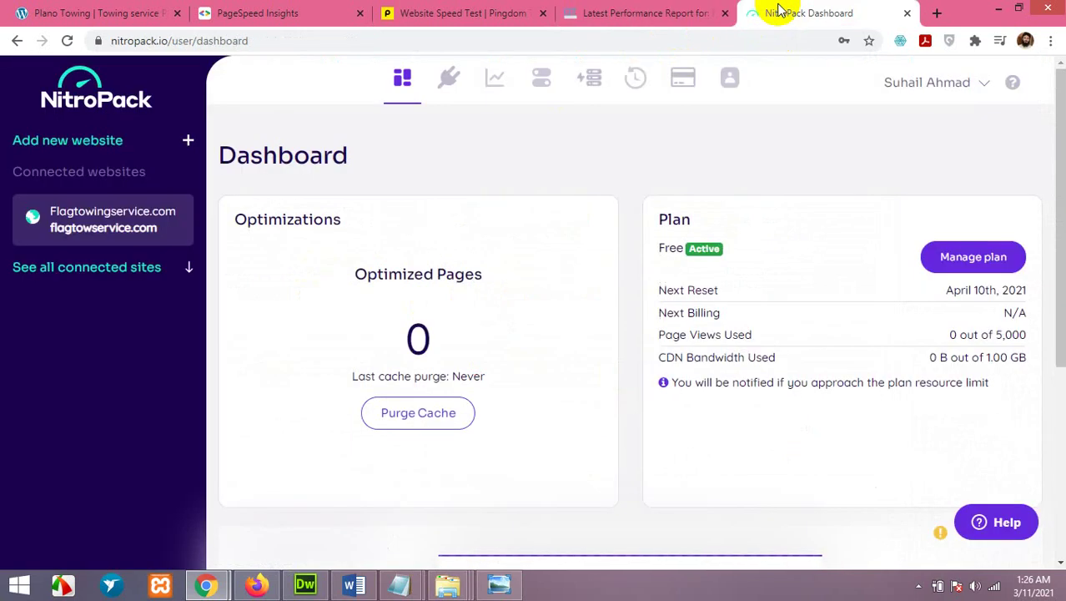
Step: Search Google for nitropack in a new tab and open the nitropack.io homepage
{"action": "left_click", "coordinate": [936, 12]}
{"action": "type", "text": "nit"}
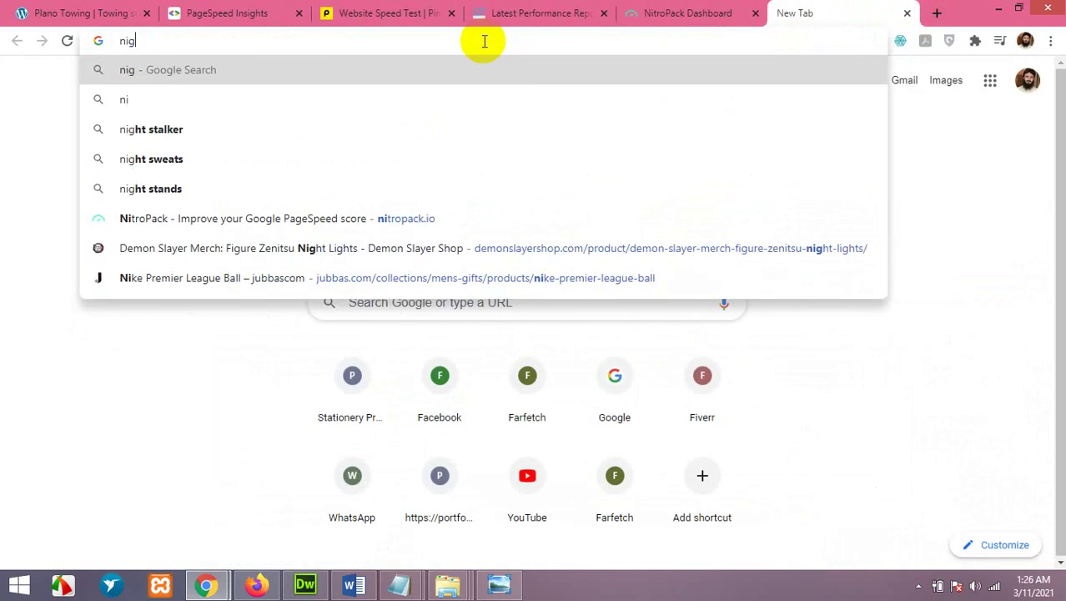
{"action": "type", "text": "ropack"}
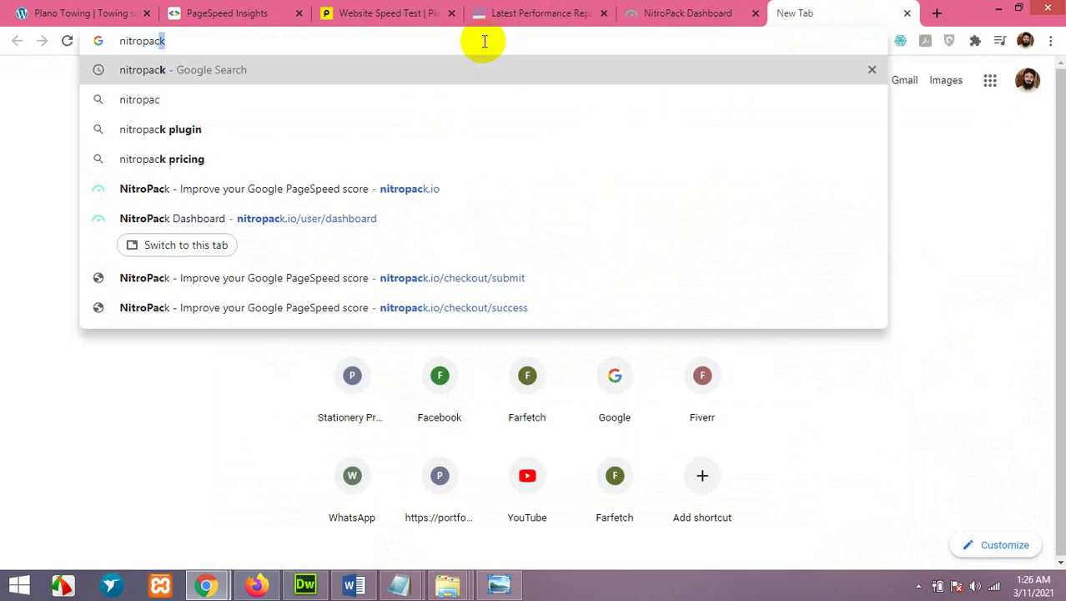
{"action": "key", "text": "Return"}
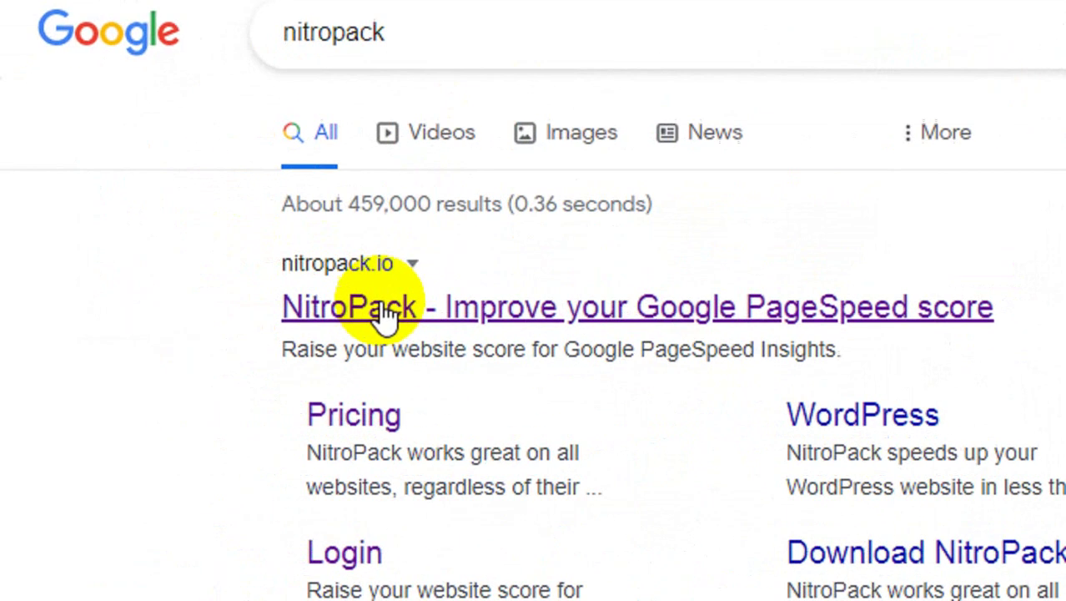
{"action": "left_click", "coordinate": [457, 315]}
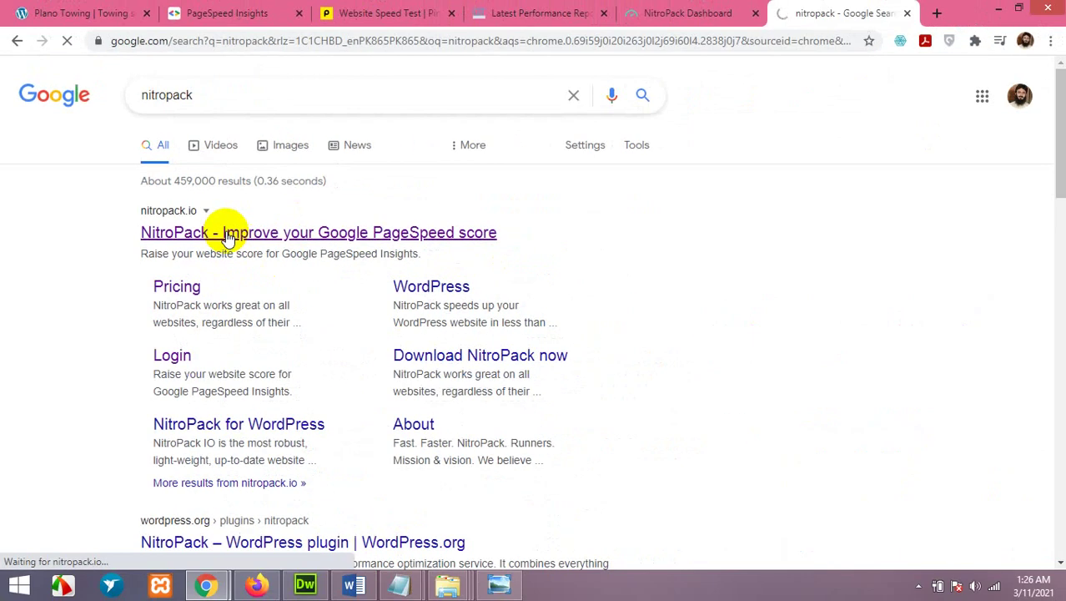
{"action": "scroll", "coordinate": [183, 334], "scroll_direction": "down", "scroll_amount": 2}
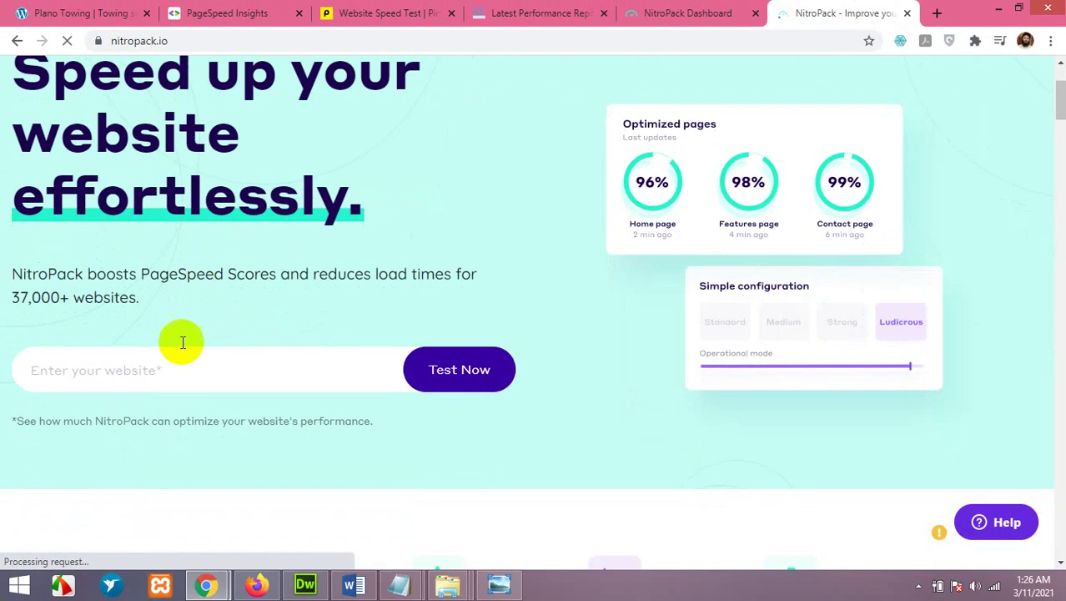
{"action": "left_click", "coordinate": [166, 370]}
{"action": "right_click", "coordinate": [161, 377]}
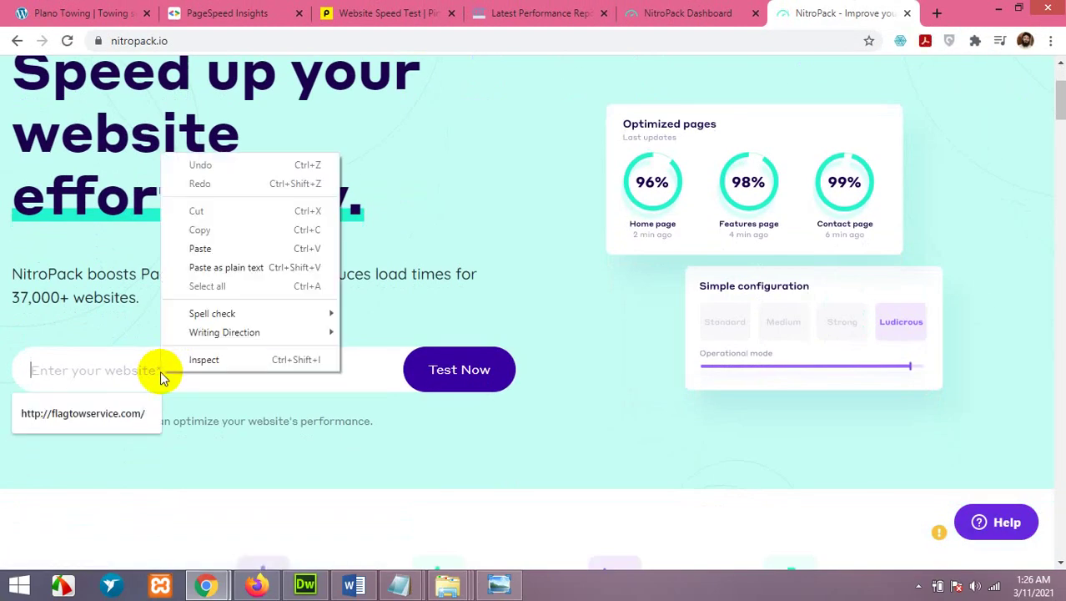
{"action": "left_click", "coordinate": [202, 247]}
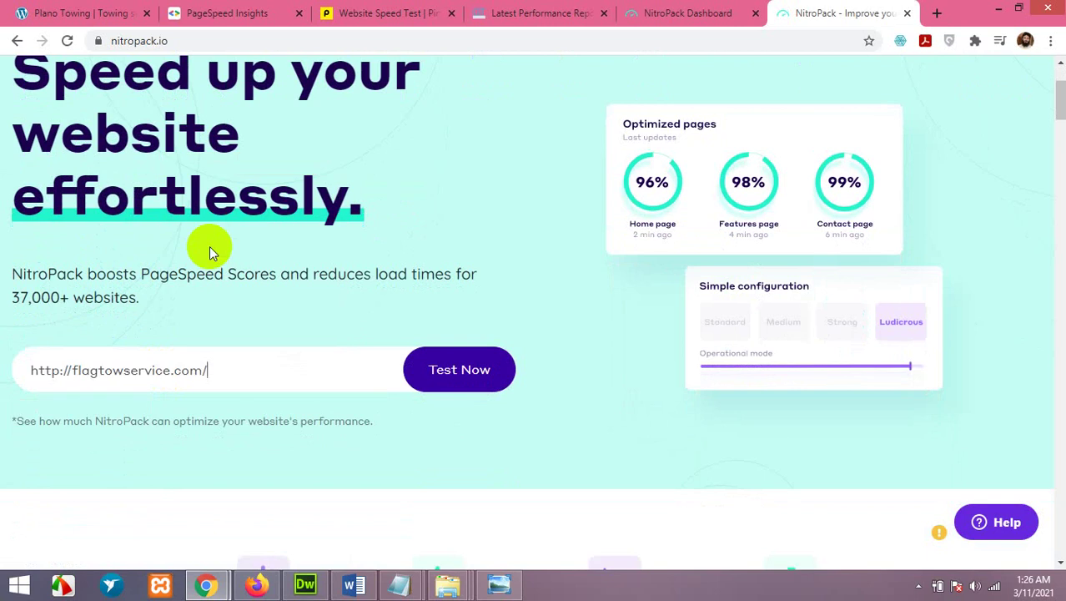
{"action": "left_click", "coordinate": [461, 378]}
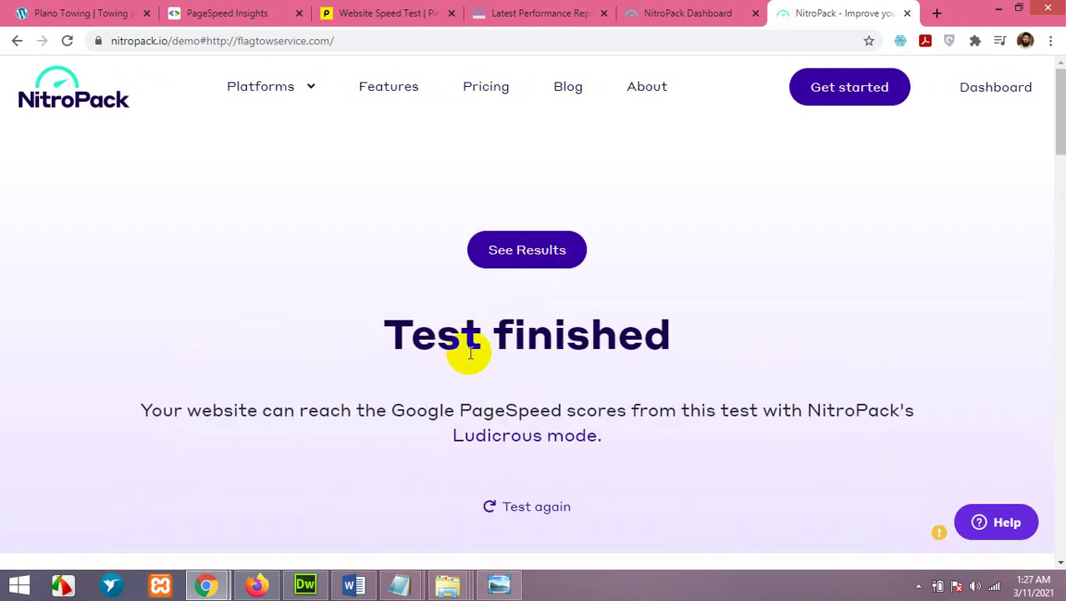
Step: Review NitroPack's projection (desktop 99, mobile 15 to 95), then return to PageSpeed Insights
{"action": "scroll", "coordinate": [469, 352], "scroll_direction": "down", "scroll_amount": 10}
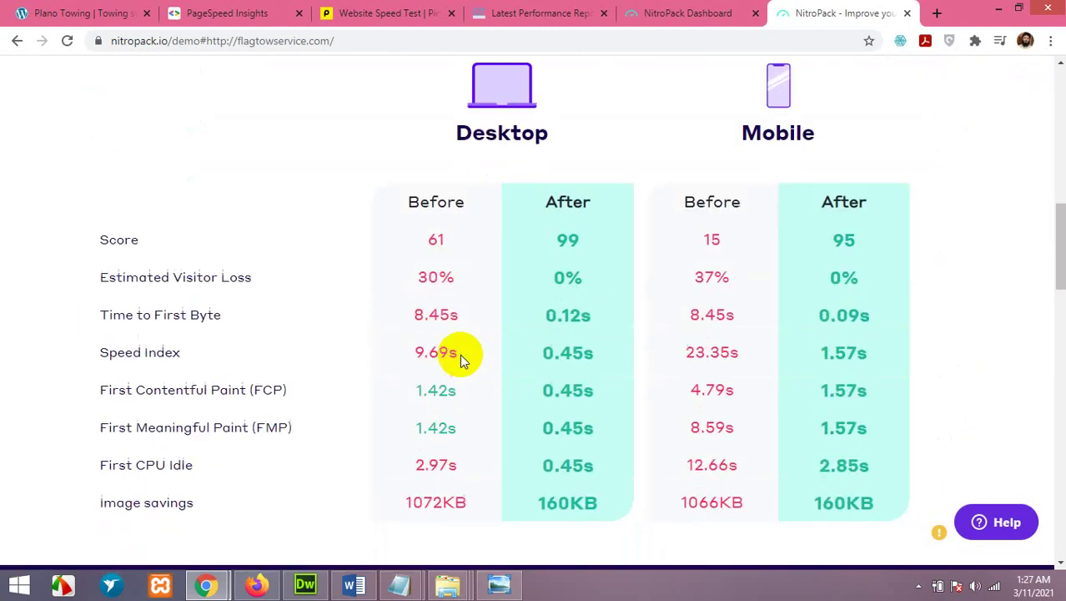
{"action": "scroll", "coordinate": [457, 364], "scroll_direction": "down", "scroll_amount": 1}
{"action": "scroll", "coordinate": [453, 369], "scroll_direction": "up", "scroll_amount": 1}
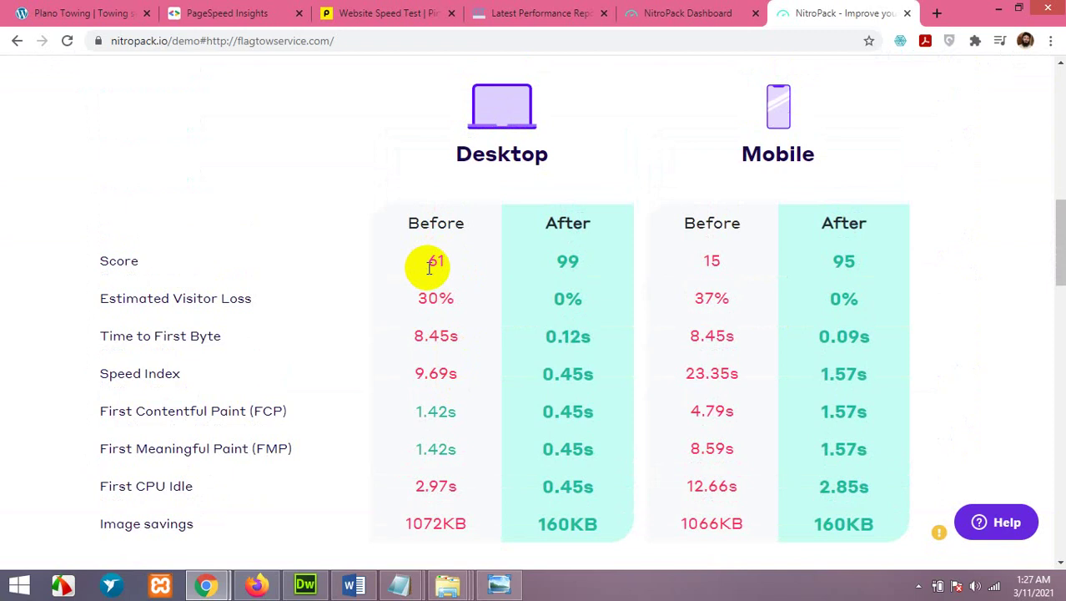
{"action": "double_click", "coordinate": [572, 262]}
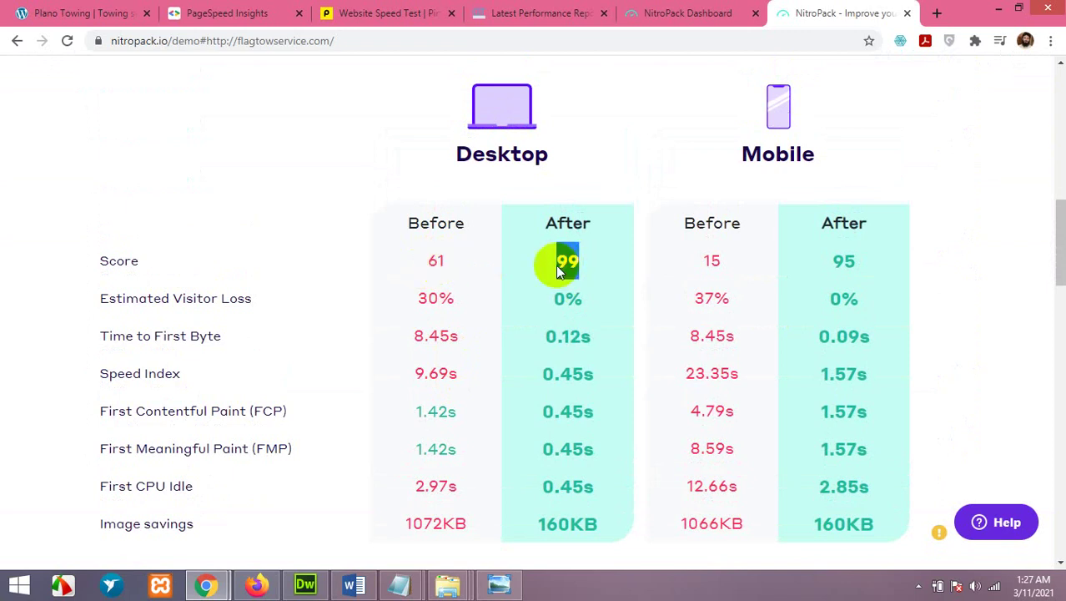
{"action": "double_click", "coordinate": [717, 263]}
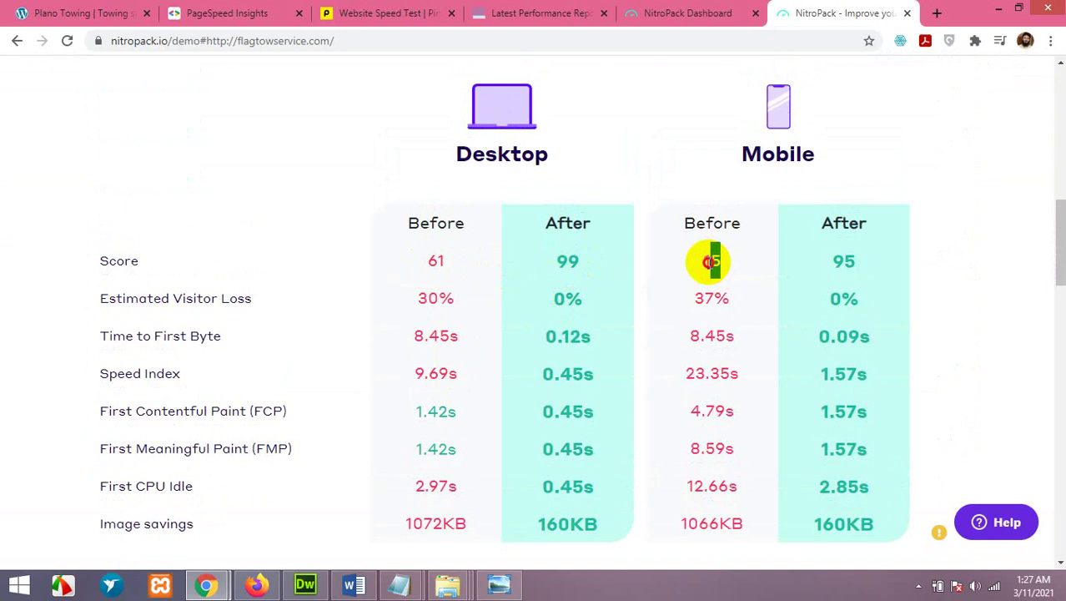
{"action": "double_click", "coordinate": [844, 263]}
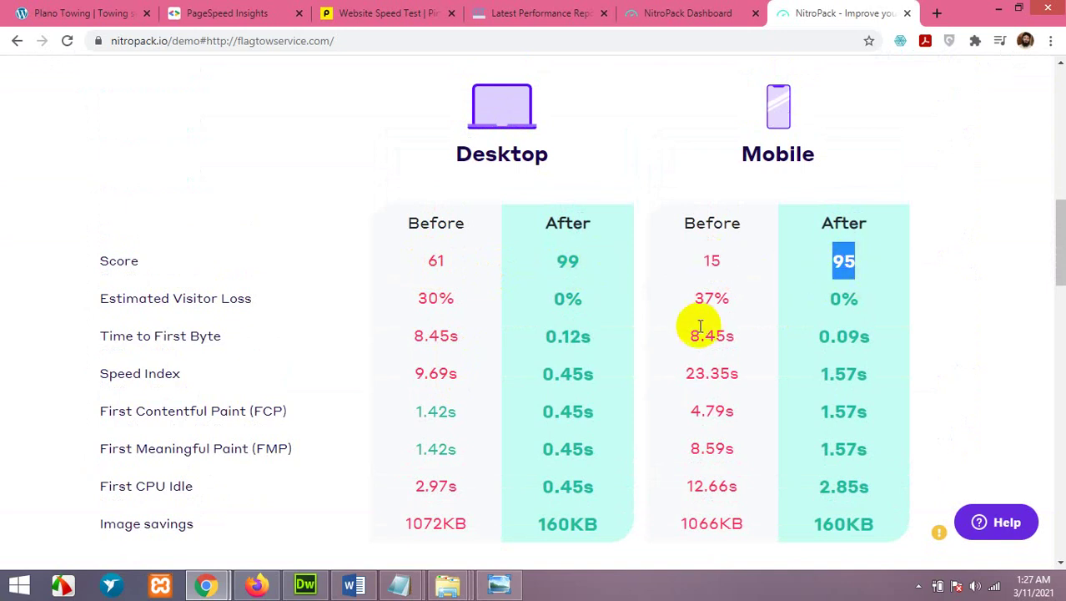
{"action": "scroll", "coordinate": [589, 337], "scroll_direction": "up", "scroll_amount": 1}
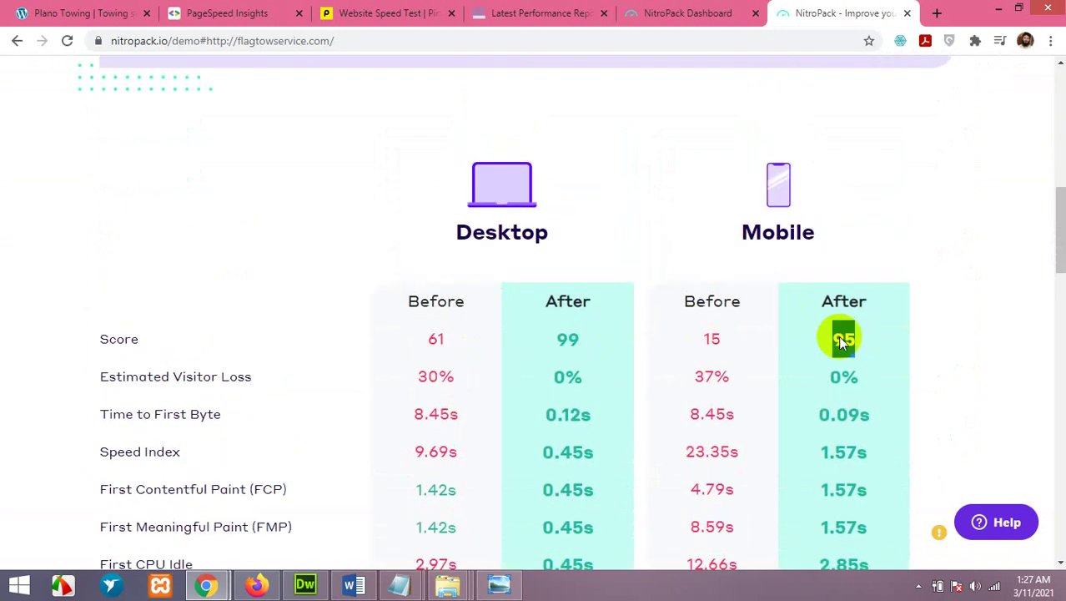
{"action": "scroll", "coordinate": [539, 349], "scroll_direction": "down", "scroll_amount": 1}
{"action": "scroll", "coordinate": [533, 349], "scroll_direction": "up", "scroll_amount": 2}
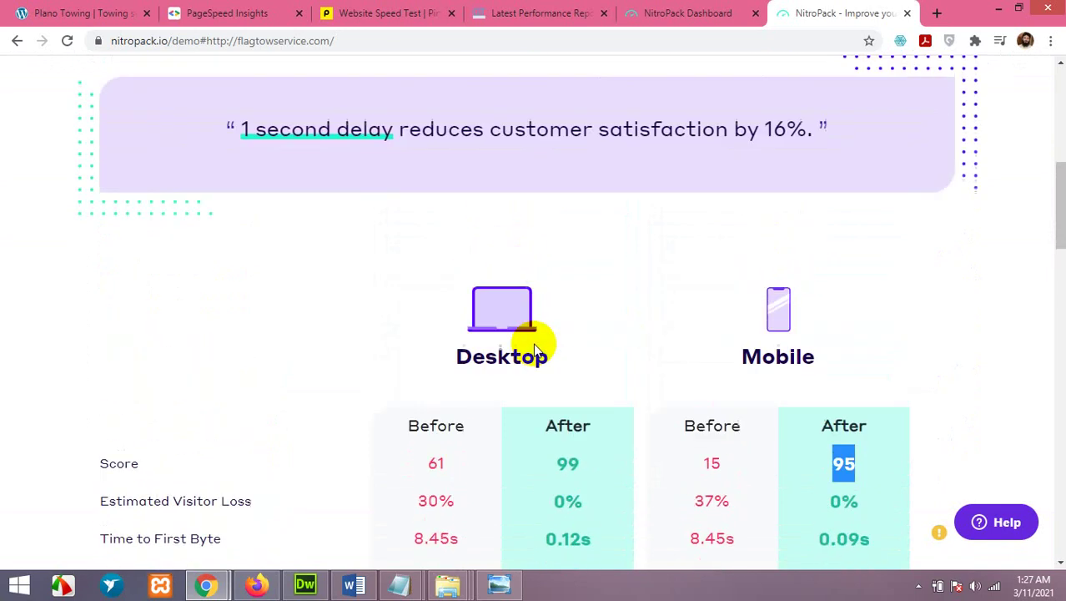
{"action": "left_click", "coordinate": [225, 13]}
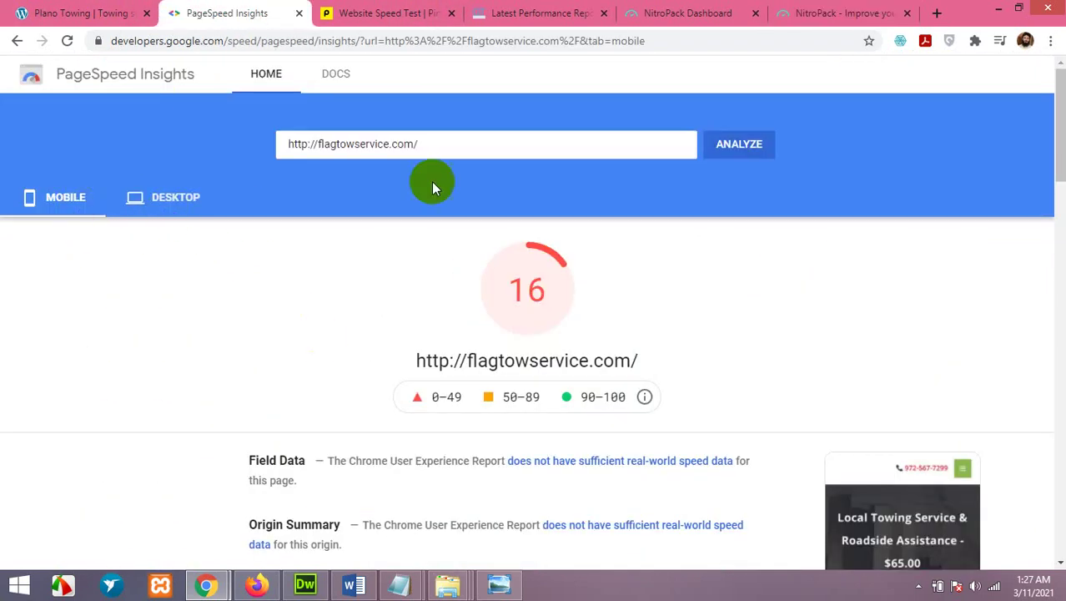
Step: Open the towing site's wp-admin and go to Plugins > Add New
{"action": "left_click", "coordinate": [79, 12]}
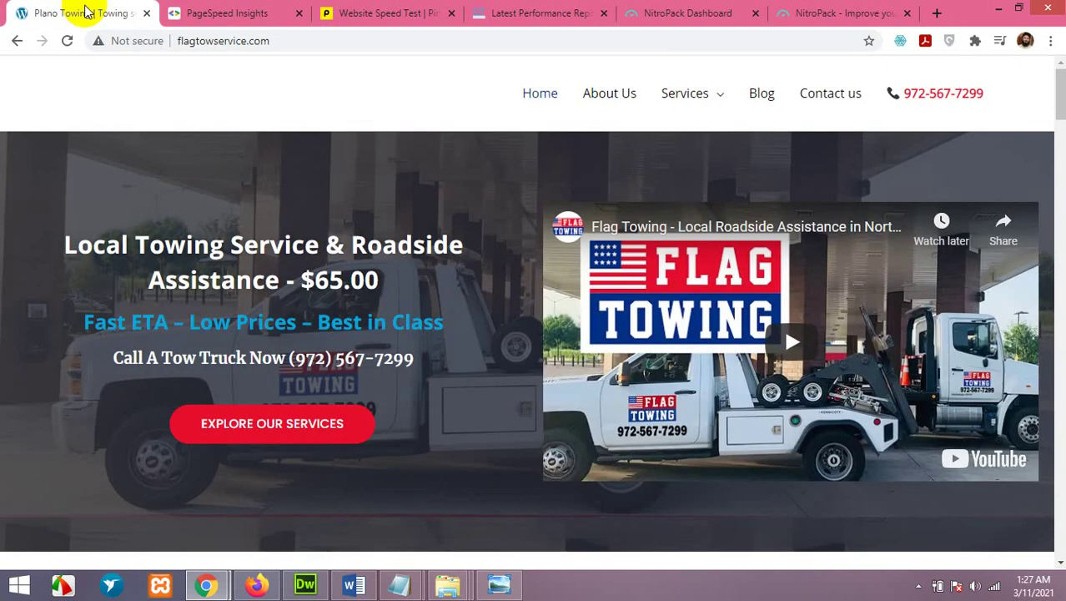
{"action": "left_click", "coordinate": [292, 39]}
{"action": "left_click", "coordinate": [296, 42]}
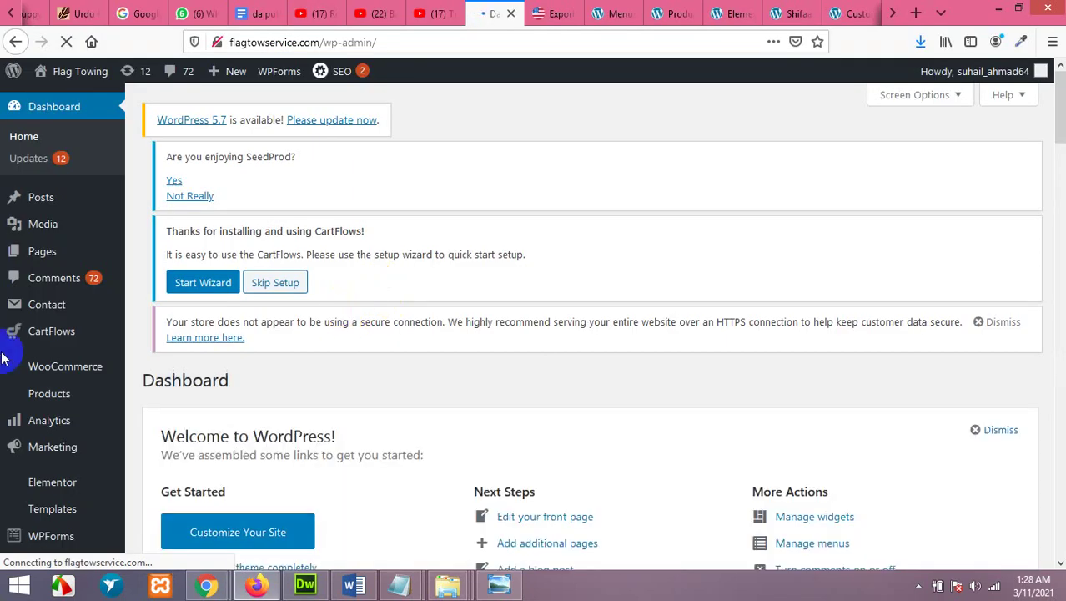
{"action": "scroll", "coordinate": [14, 353], "scroll_direction": "down", "scroll_amount": 3}
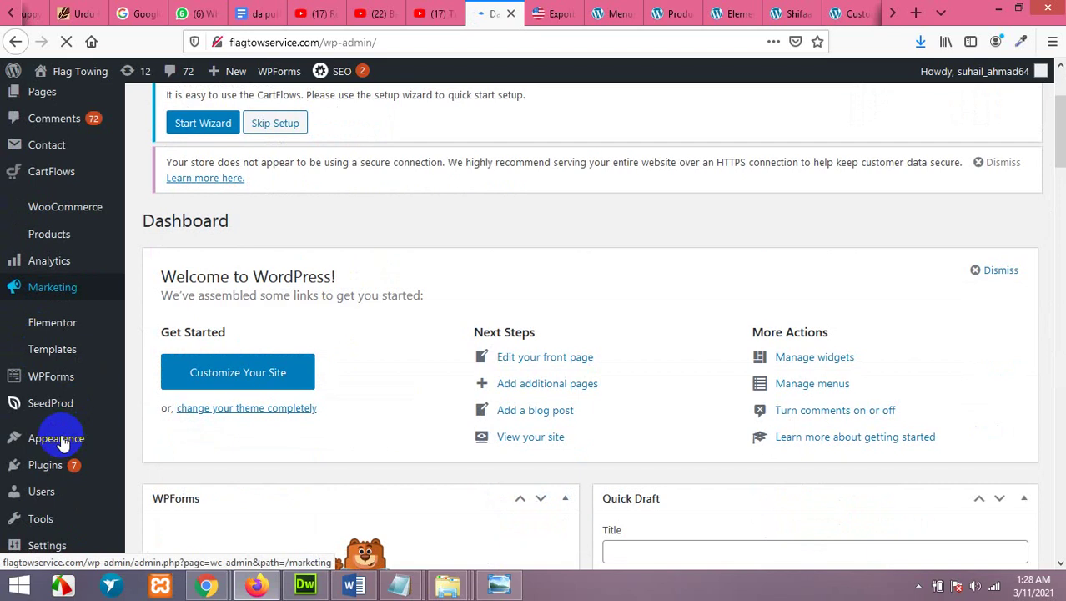
{"action": "scroll", "coordinate": [50, 442], "scroll_direction": "down", "scroll_amount": 3}
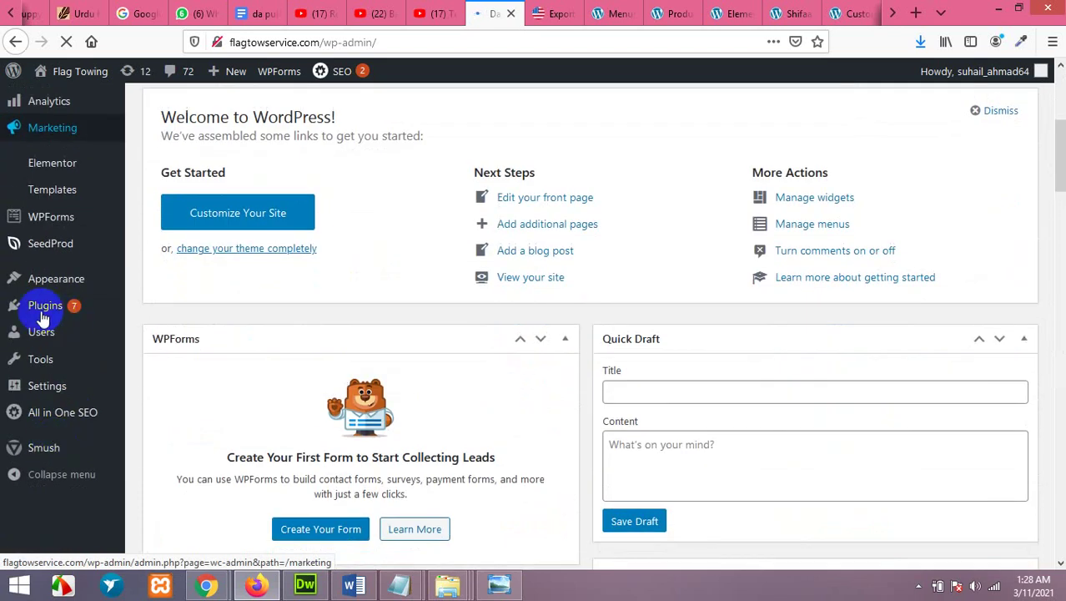
{"action": "scroll", "coordinate": [42, 319], "scroll_direction": "down", "scroll_amount": 1}
{"action": "mouse_move", "coordinate": [38, 381]}
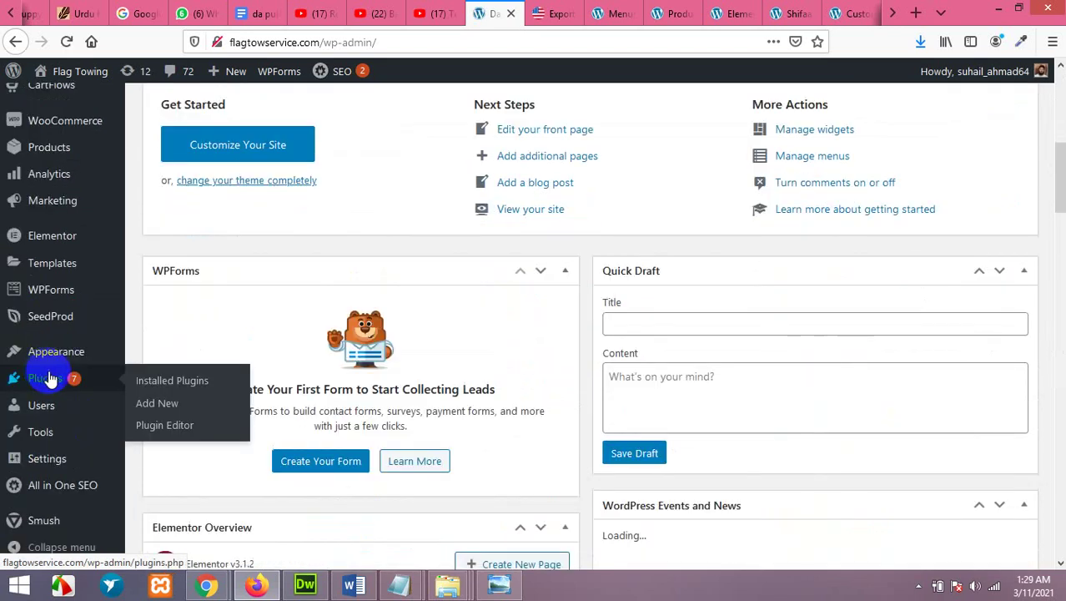
{"action": "left_click", "coordinate": [163, 406]}
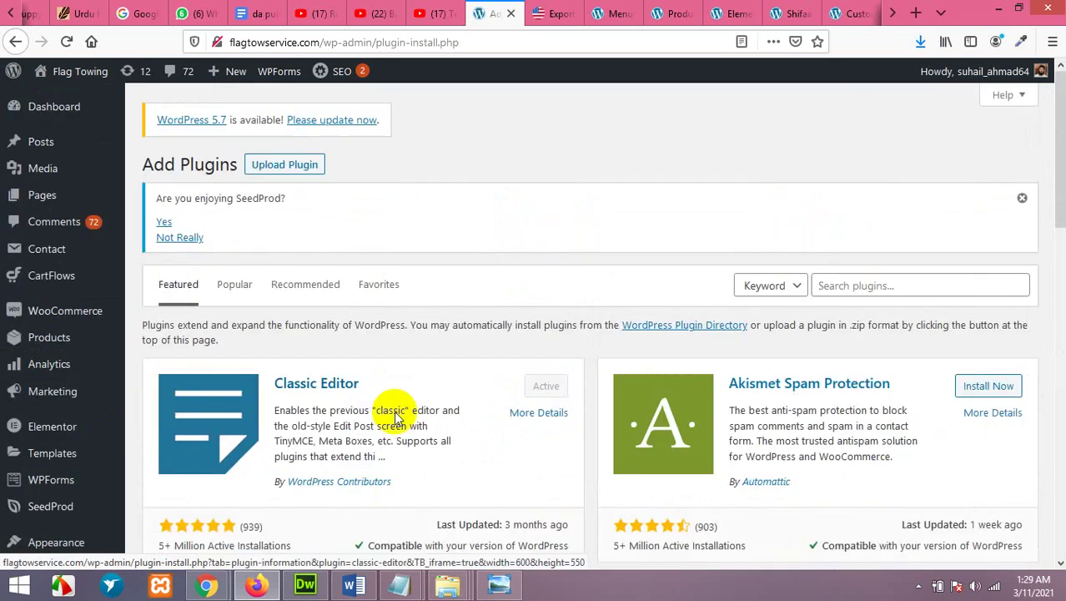
Step: Search for 'nitropack', then install and activate the NitroPack plugin
{"action": "left_click", "coordinate": [867, 286]}
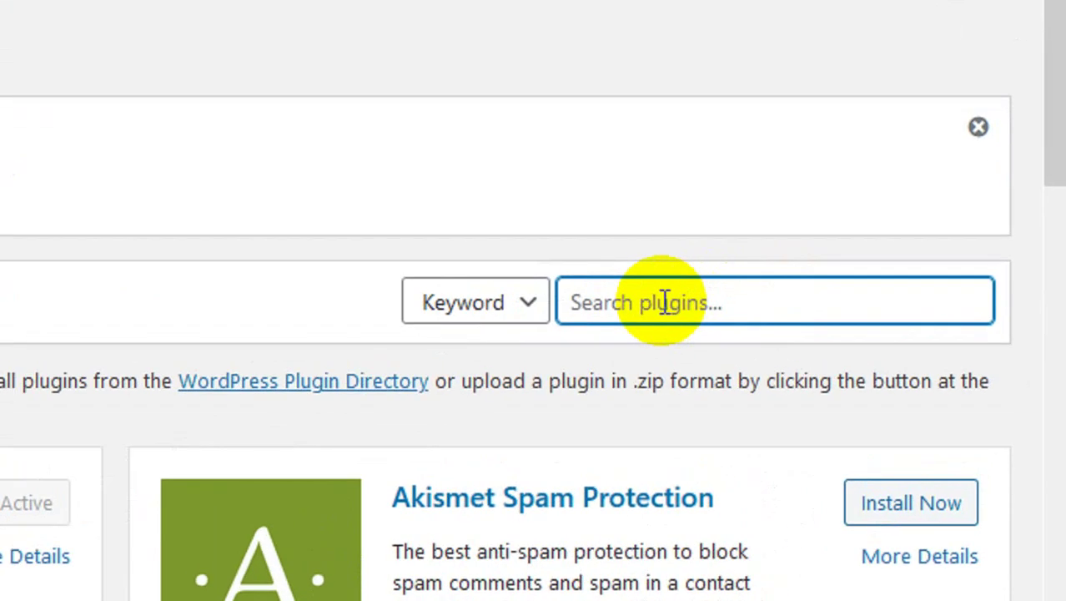
{"action": "type", "text": "nitropack"}
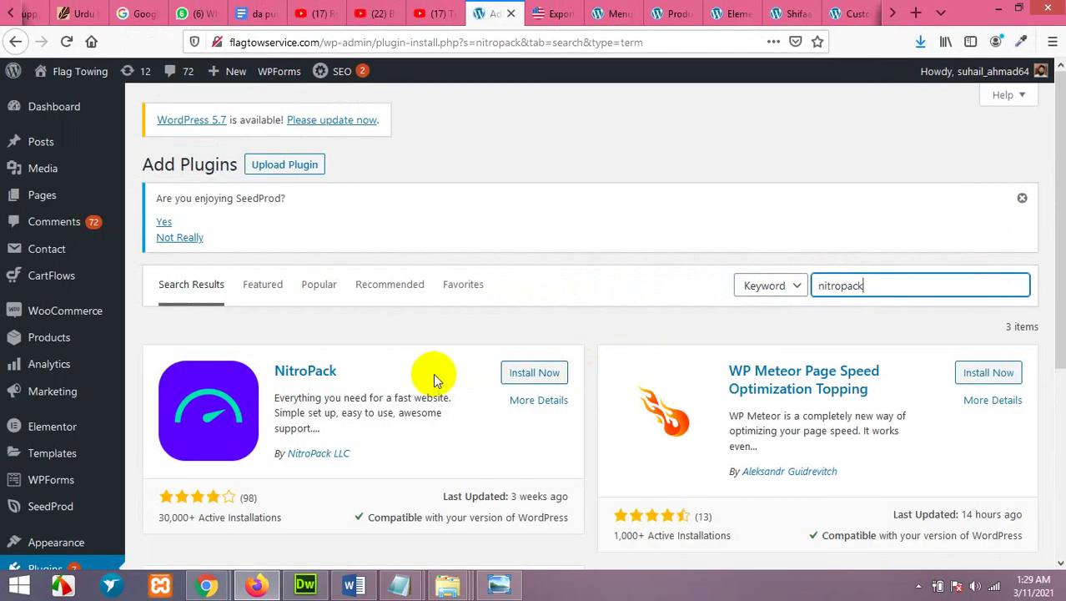
{"action": "left_click", "coordinate": [543, 376]}
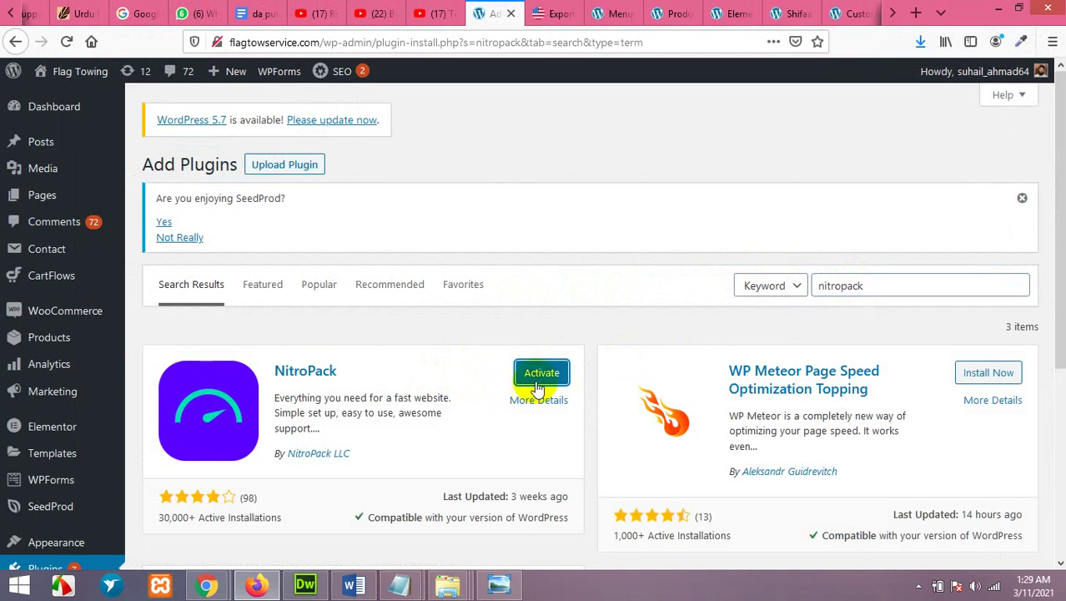
{"action": "left_click", "coordinate": [541, 376]}
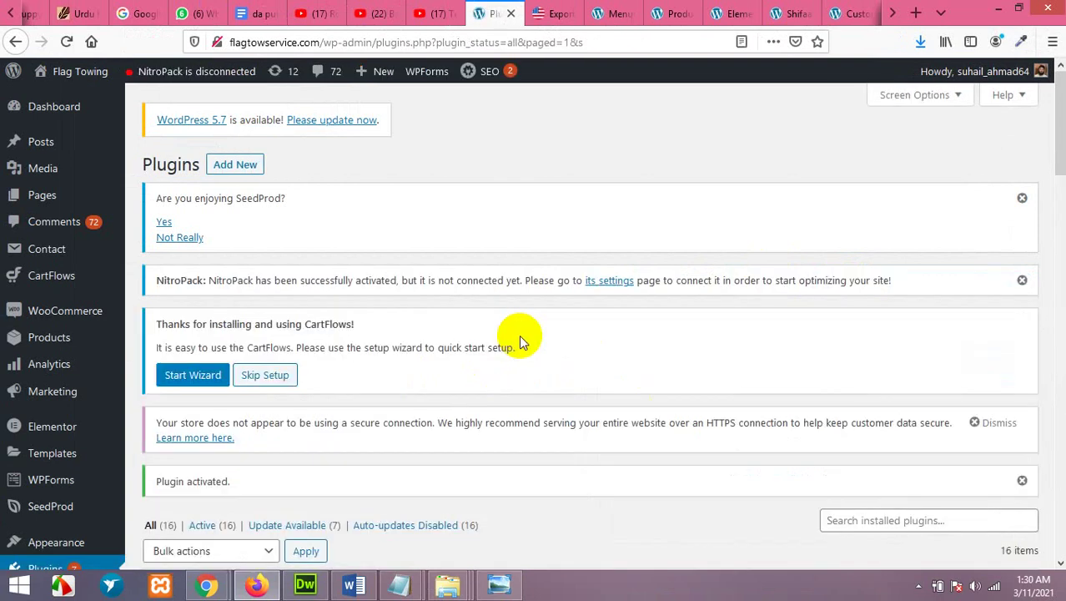
Step: Scroll through NitroPack's welcome settings page in WordPress to its Let's Get Started section
{"action": "scroll", "coordinate": [488, 334], "scroll_direction": "down", "scroll_amount": 4}
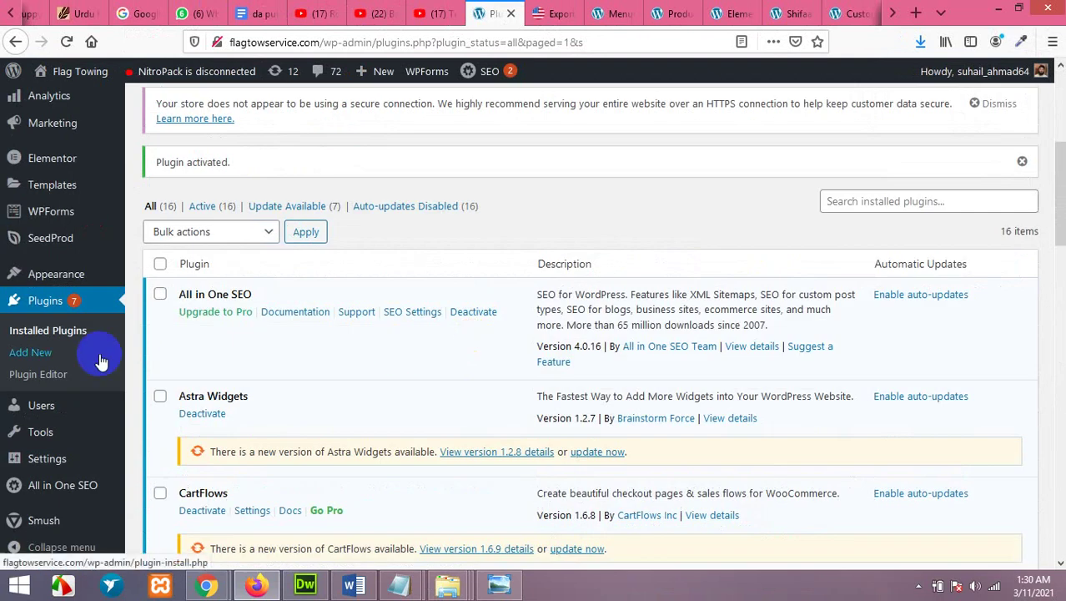
{"action": "mouse_move", "coordinate": [44, 467]}
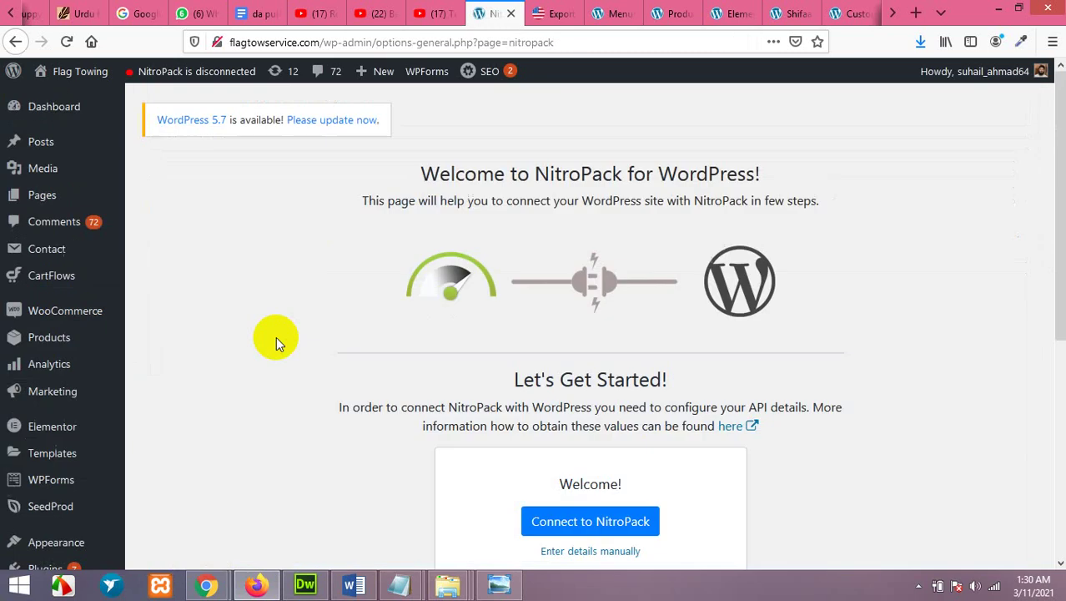
{"action": "scroll", "coordinate": [411, 309], "scroll_direction": "down", "scroll_amount": 2}
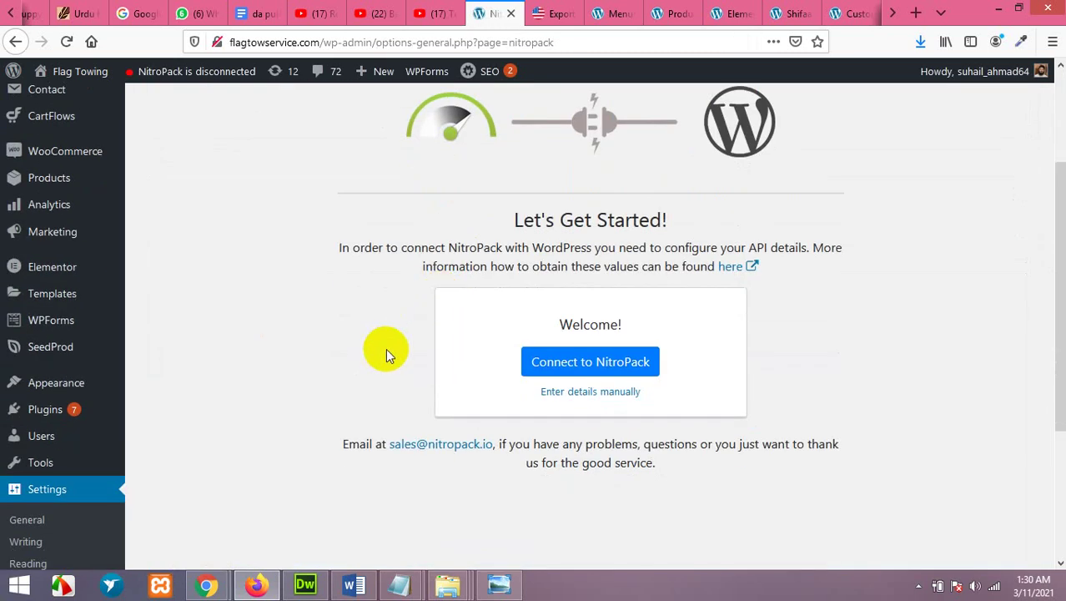
Step: Read the help article on getting the Site ID and Site Secret, then go to NitroPack's pricing page
{"action": "left_click", "coordinate": [738, 269]}
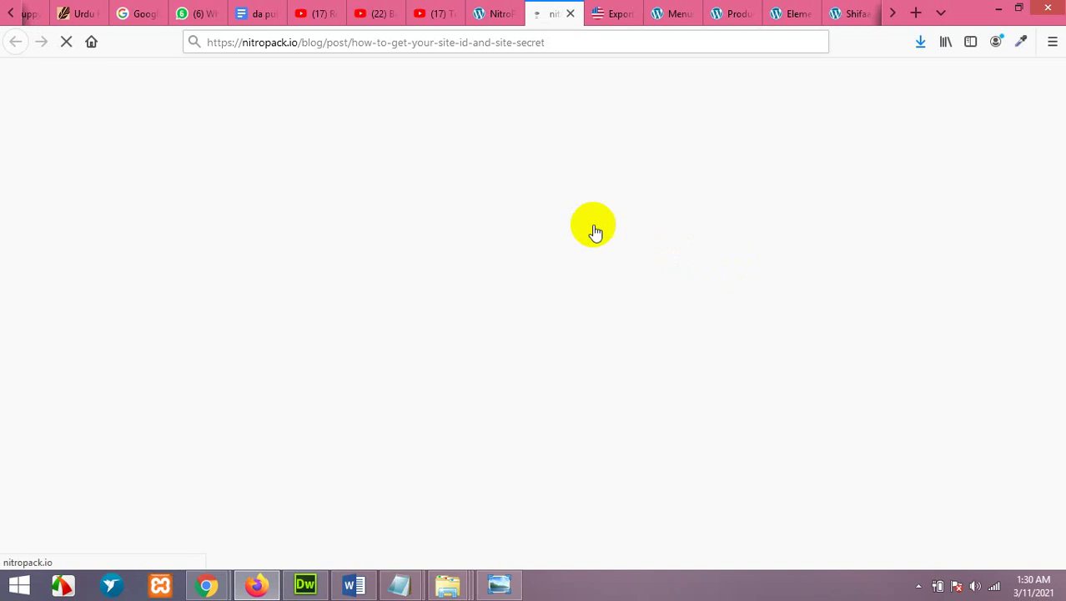
{"action": "scroll", "coordinate": [597, 276], "scroll_direction": "down", "scroll_amount": 3}
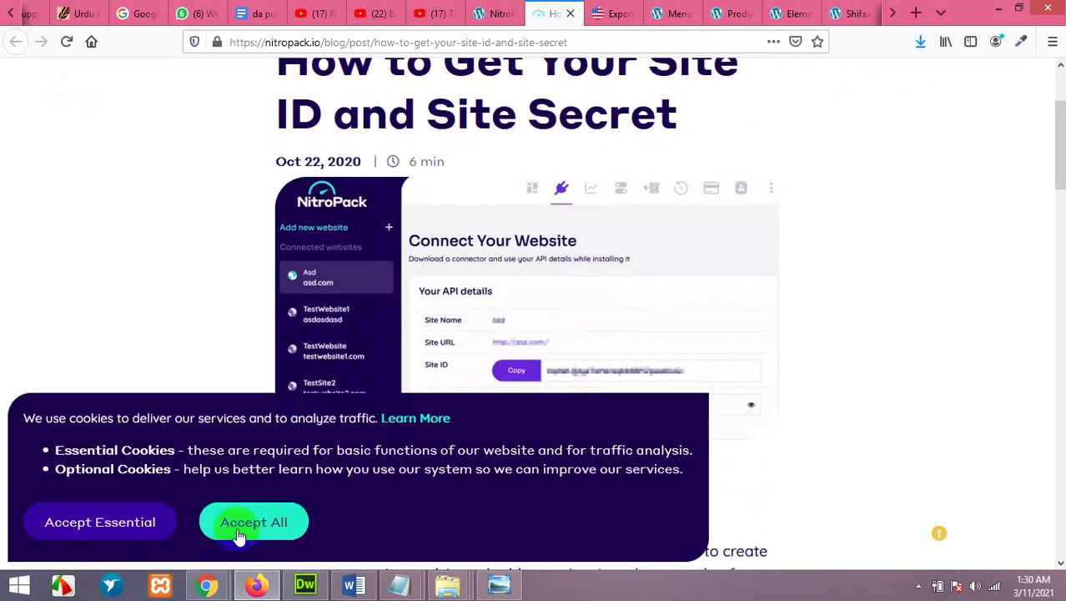
{"action": "scroll", "coordinate": [588, 290], "scroll_direction": "down", "scroll_amount": 3}
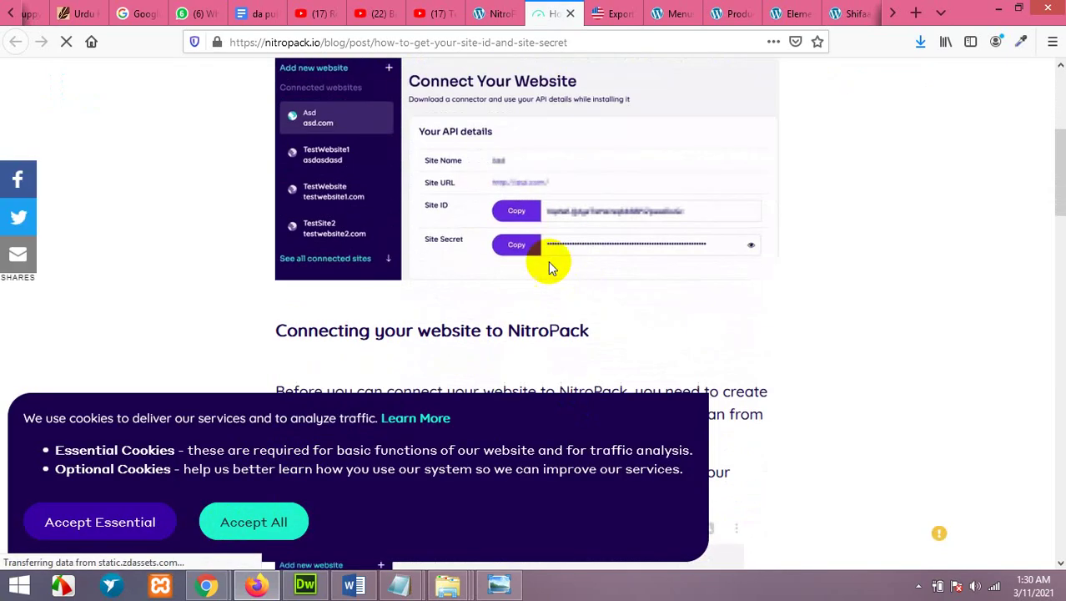
{"action": "scroll", "coordinate": [477, 252], "scroll_direction": "up", "scroll_amount": 2}
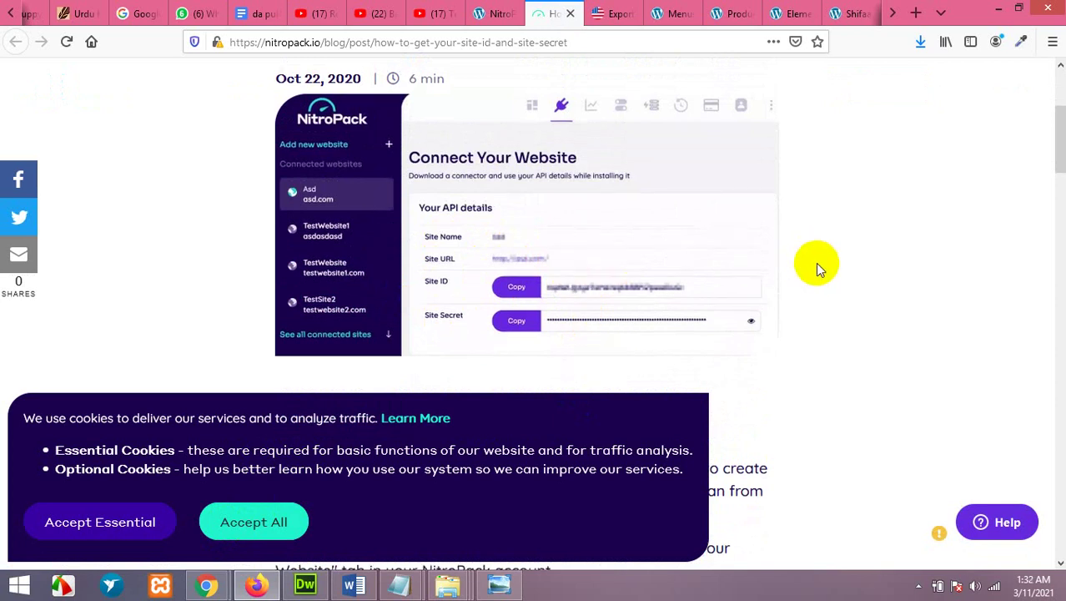
{"action": "scroll", "coordinate": [595, 105], "scroll_direction": "up", "scroll_amount": 3}
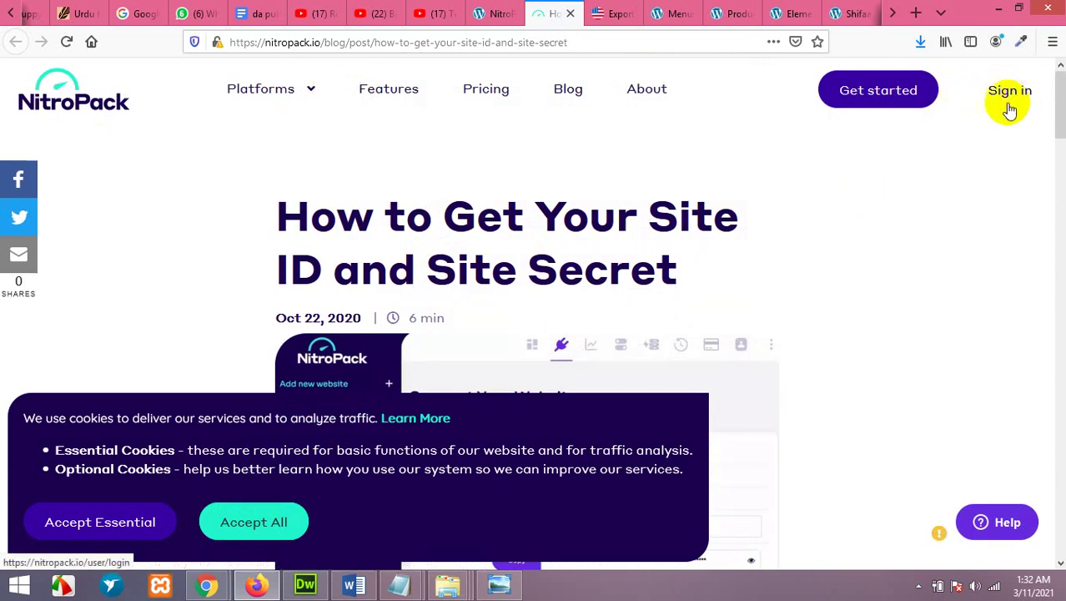
{"action": "scroll", "coordinate": [989, 117], "scroll_direction": "down", "scroll_amount": 2}
{"action": "scroll", "coordinate": [985, 126], "scroll_direction": "up", "scroll_amount": 2}
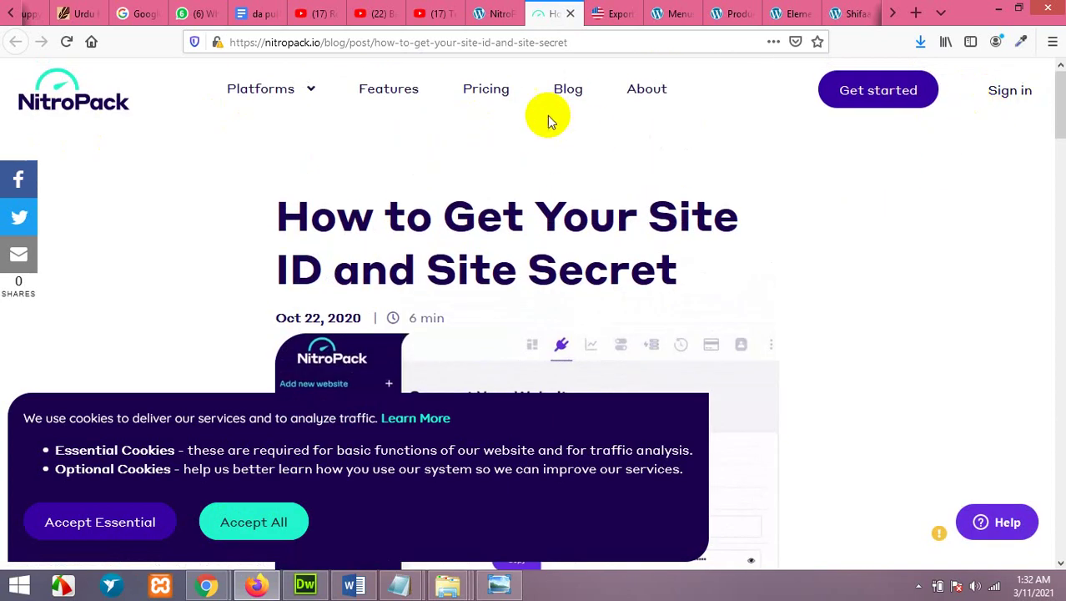
{"action": "left_click", "coordinate": [484, 94]}
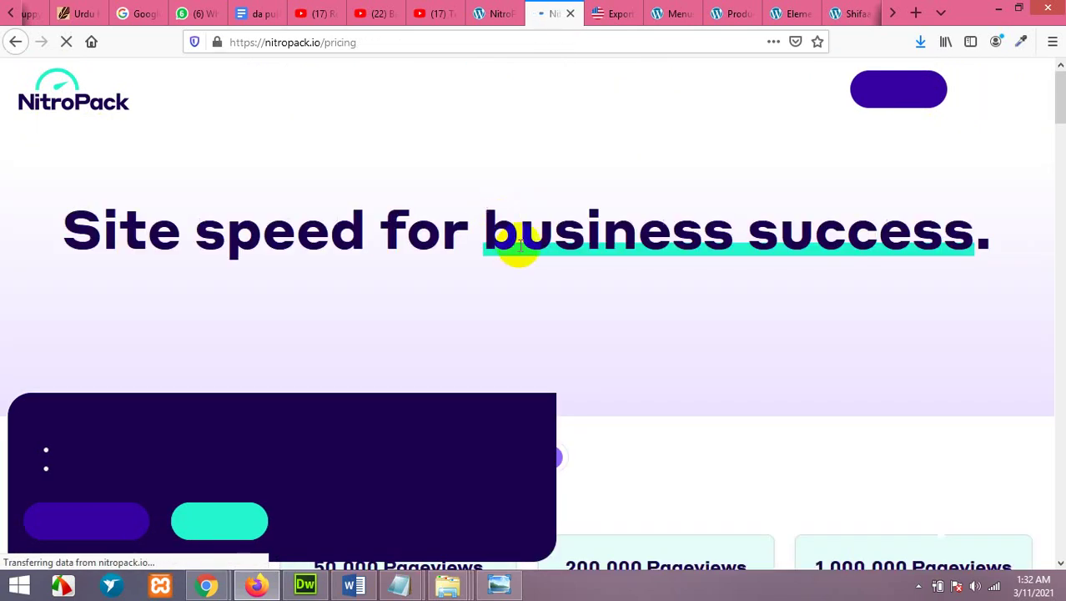
Step: Review the Free plan features on the pricing page, then return to the NitroPack dashboard window
{"action": "scroll", "coordinate": [518, 249], "scroll_direction": "down", "scroll_amount": 3}
{"action": "scroll", "coordinate": [521, 248], "scroll_direction": "down", "scroll_amount": 2}
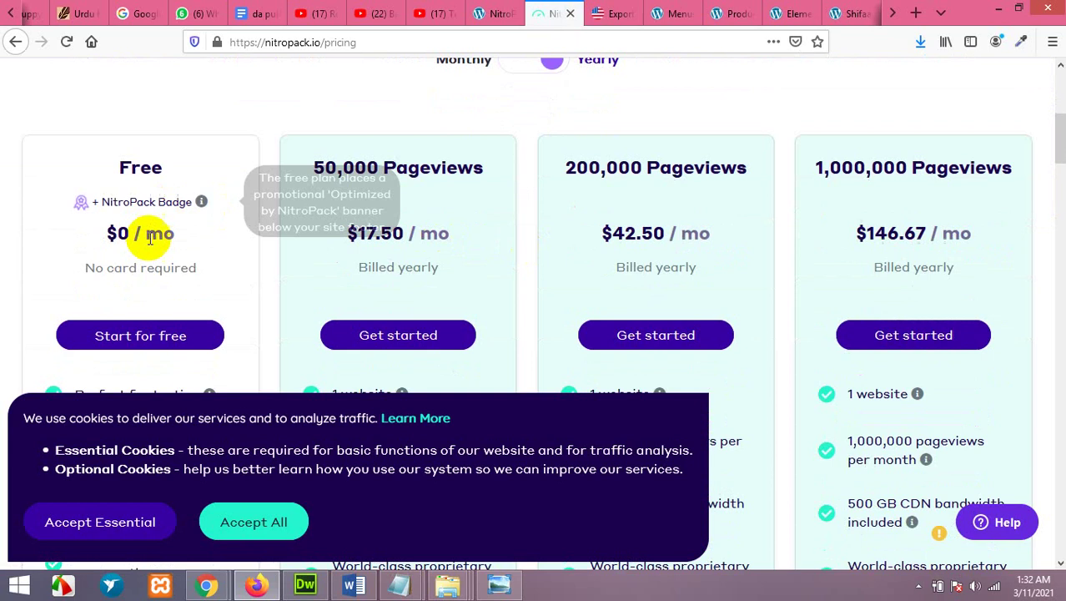
{"action": "scroll", "coordinate": [146, 224], "scroll_direction": "down", "scroll_amount": 1}
{"action": "scroll", "coordinate": [121, 175], "scroll_direction": "down", "scroll_amount": 2}
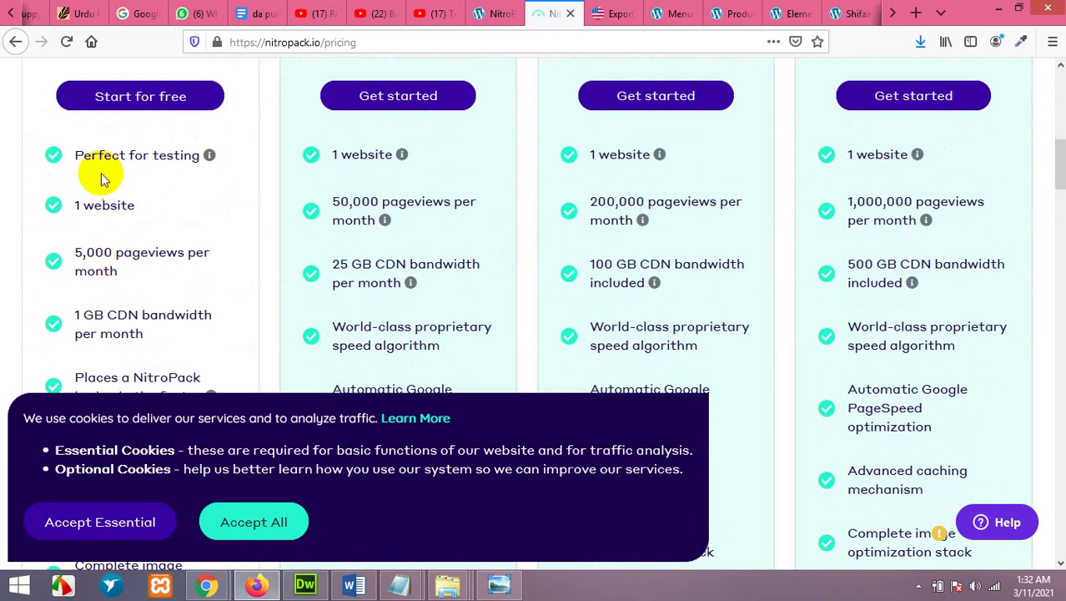
{"action": "scroll", "coordinate": [142, 233], "scroll_direction": "down", "scroll_amount": 1}
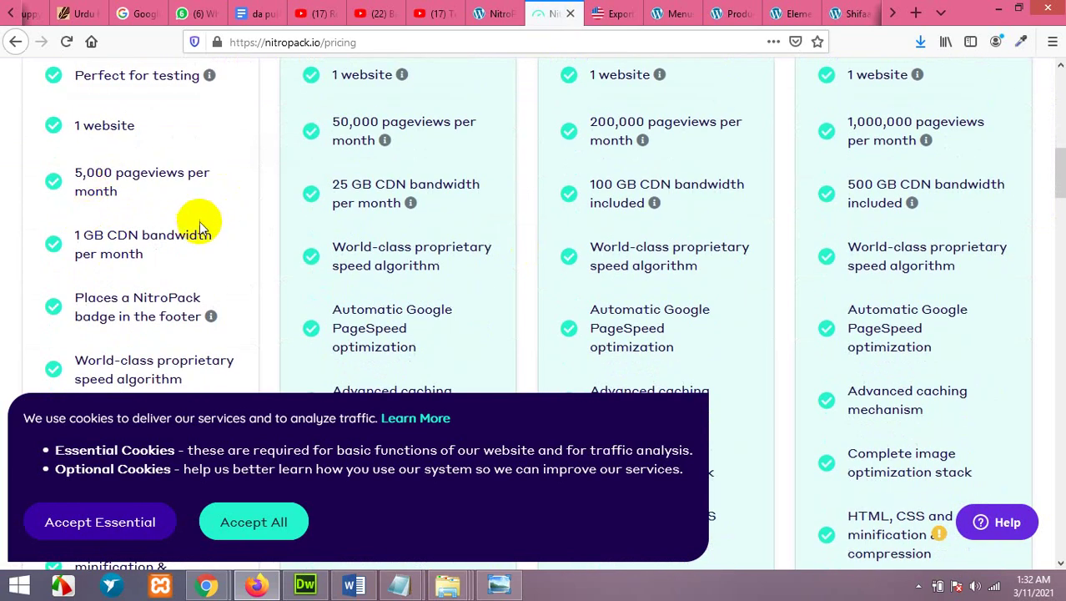
{"action": "scroll", "coordinate": [111, 250], "scroll_direction": "down", "scroll_amount": 1}
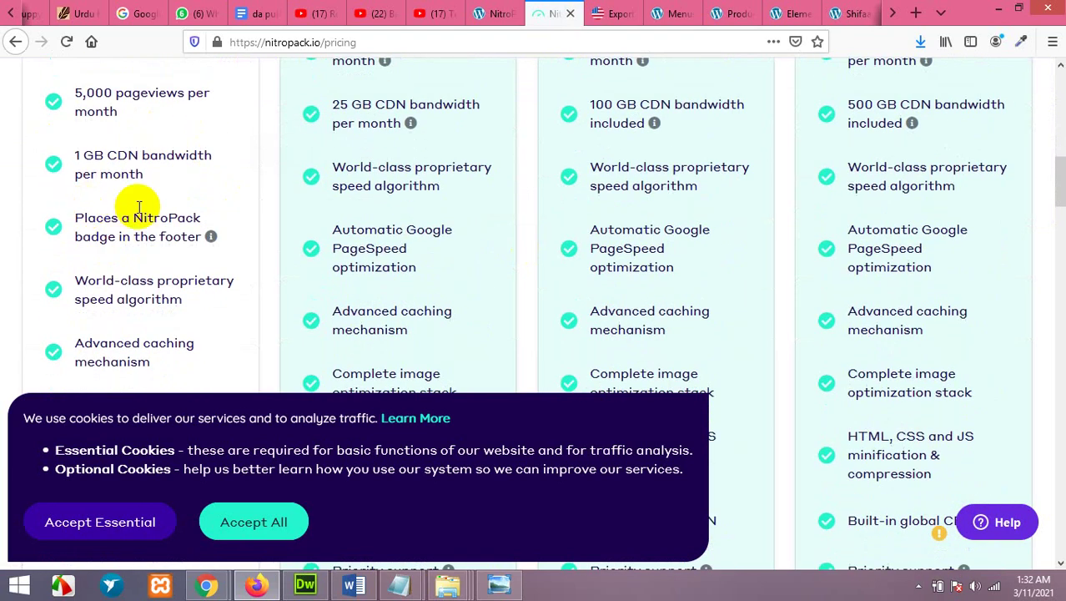
{"action": "mouse_move", "coordinate": [95, 229]}
{"action": "scroll", "coordinate": [139, 257], "scroll_direction": "down", "scroll_amount": 1}
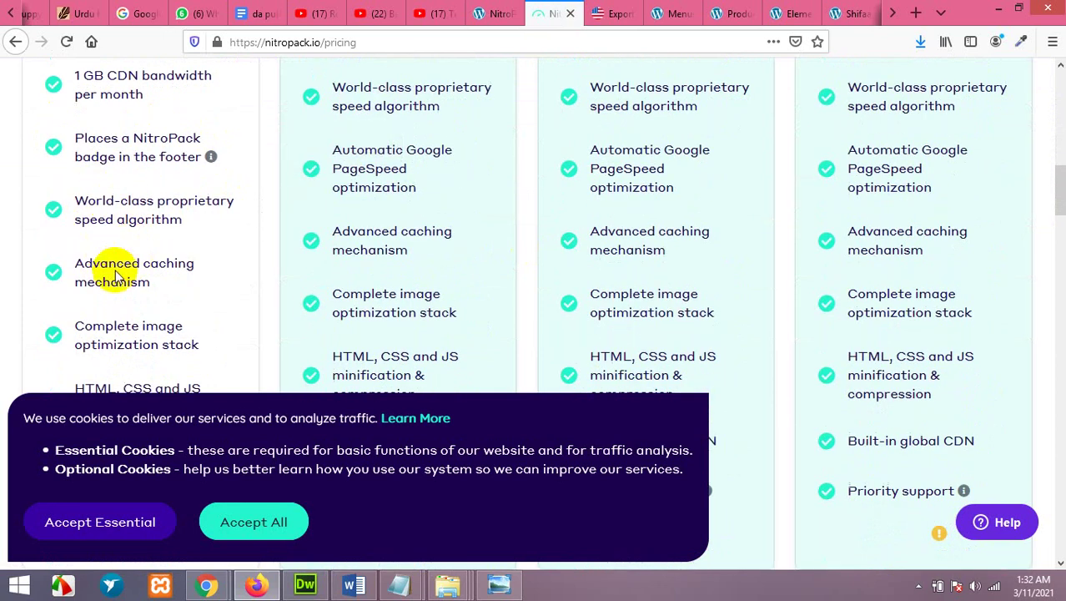
{"action": "scroll", "coordinate": [101, 284], "scroll_direction": "down", "scroll_amount": 3}
{"action": "scroll", "coordinate": [113, 285], "scroll_direction": "up", "scroll_amount": 7}
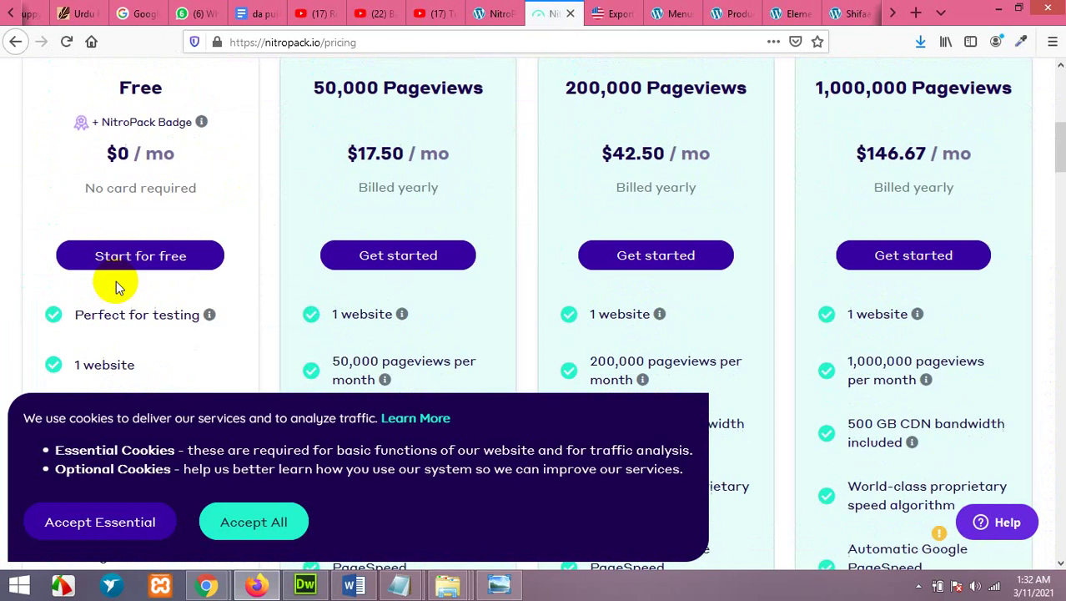
{"action": "scroll", "coordinate": [288, 300], "scroll_direction": "up", "scroll_amount": 6}
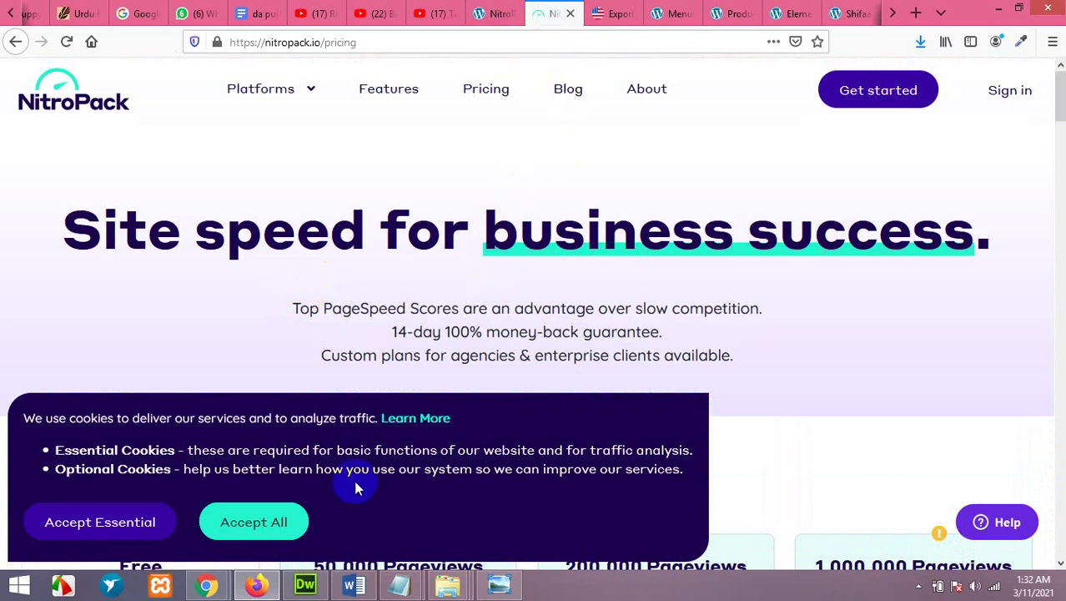
{"action": "mouse_move", "coordinate": [206, 585]}
{"action": "left_click", "coordinate": [313, 516]}
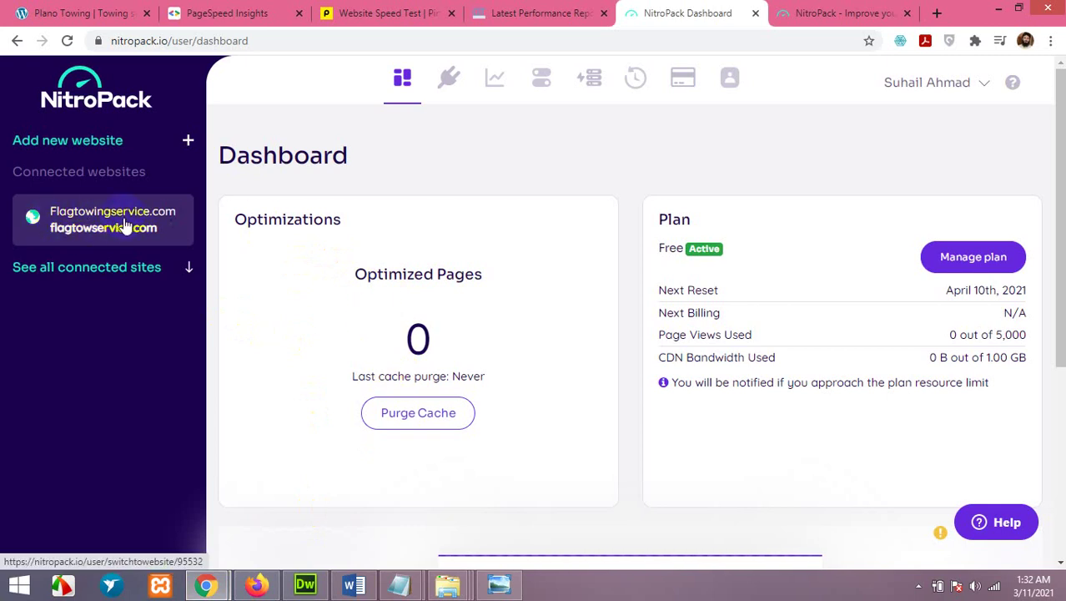
Step: Copy the Site Name from the API details on NitroPack's Connect Your Website page
{"action": "left_click", "coordinate": [448, 82]}
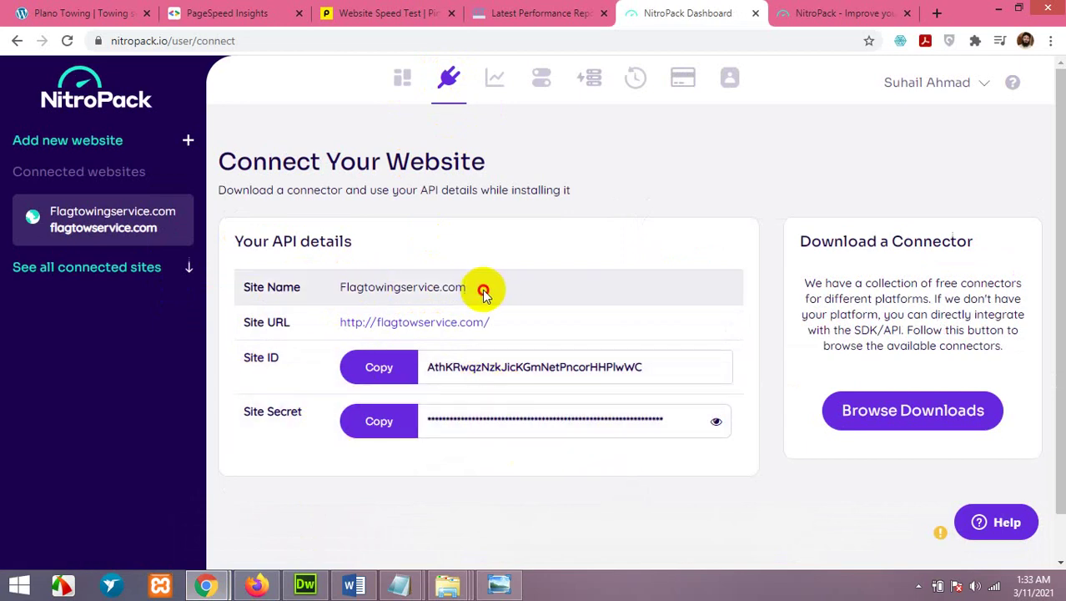
{"action": "left_click_drag", "start_coordinate": [483, 287], "coordinate": [342, 289]}
{"action": "right_click", "coordinate": [352, 292]}
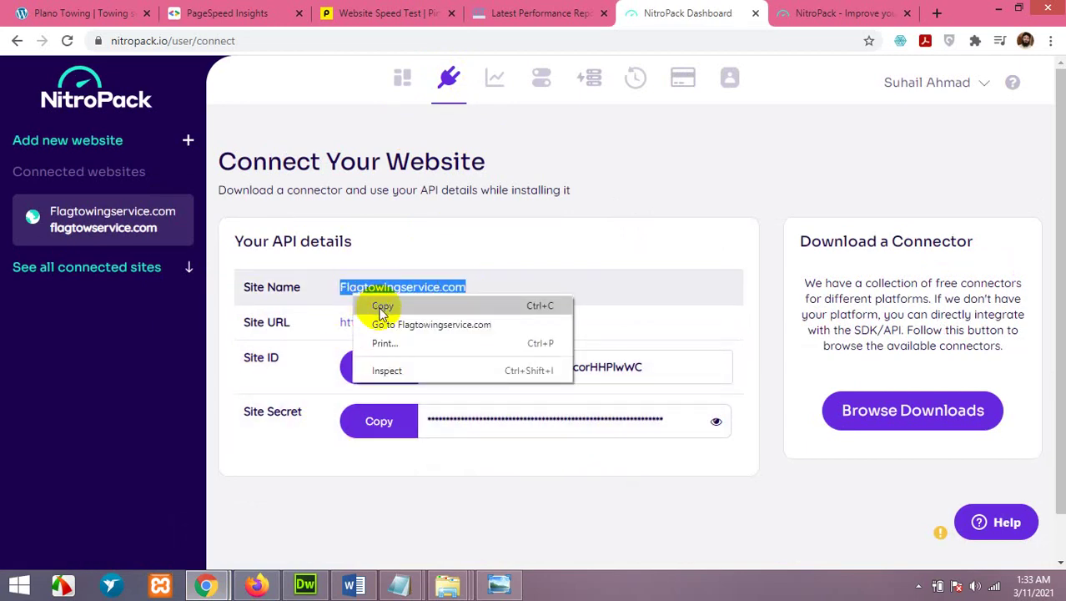
{"action": "left_click", "coordinate": [377, 303]}
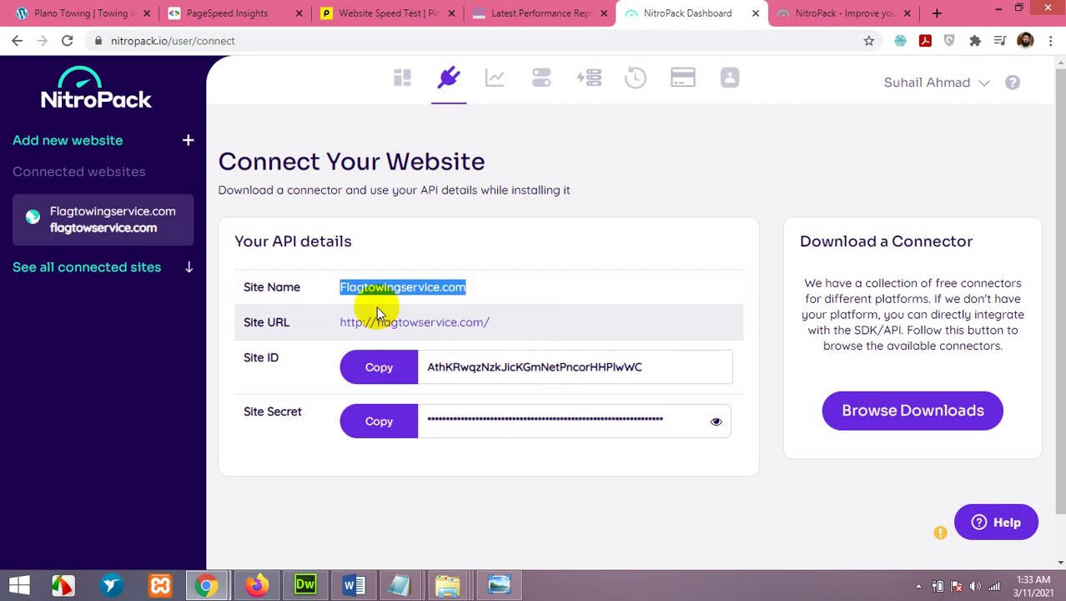
{"action": "left_click", "coordinate": [255, 586]}
Step: Start connecting WordPress to NitroPack and fill in the account email in the login popup
{"action": "left_click", "coordinate": [484, 14]}
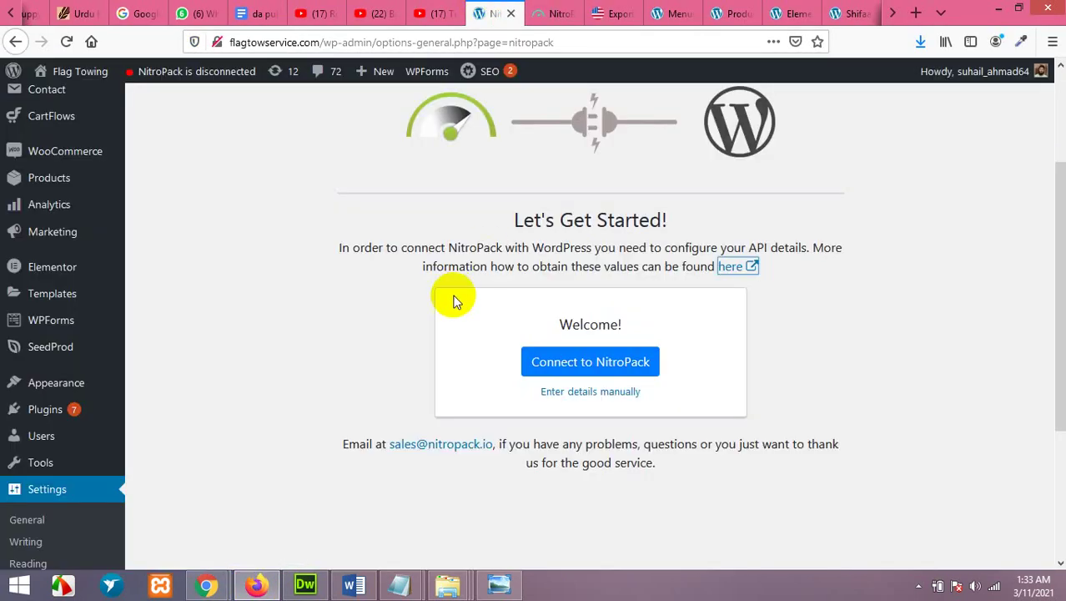
{"action": "left_click", "coordinate": [580, 365]}
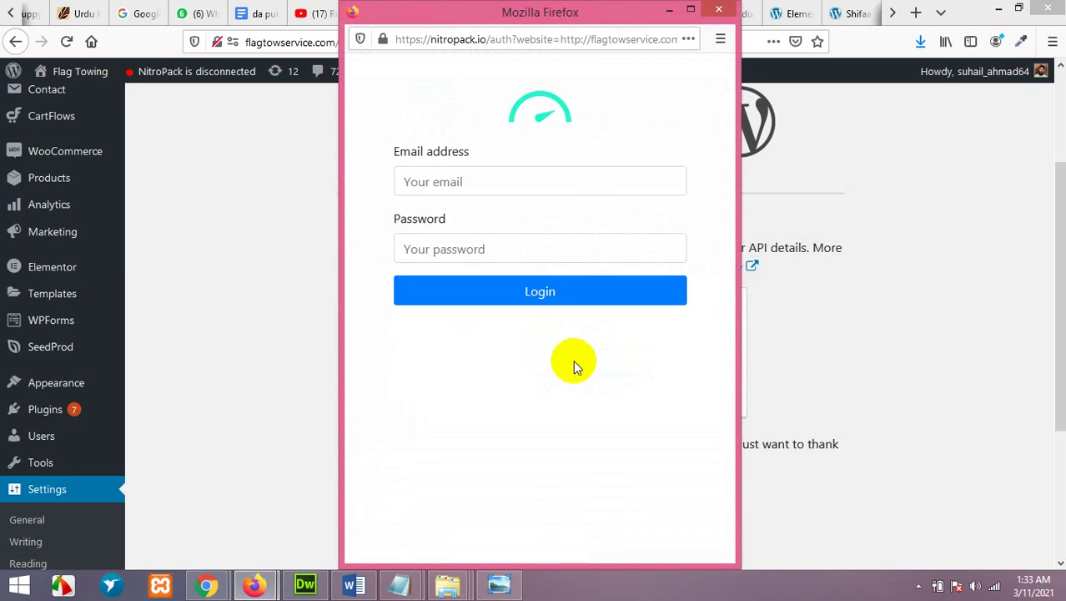
{"action": "left_click", "coordinate": [498, 182]}
{"action": "left_click", "coordinate": [498, 182]}
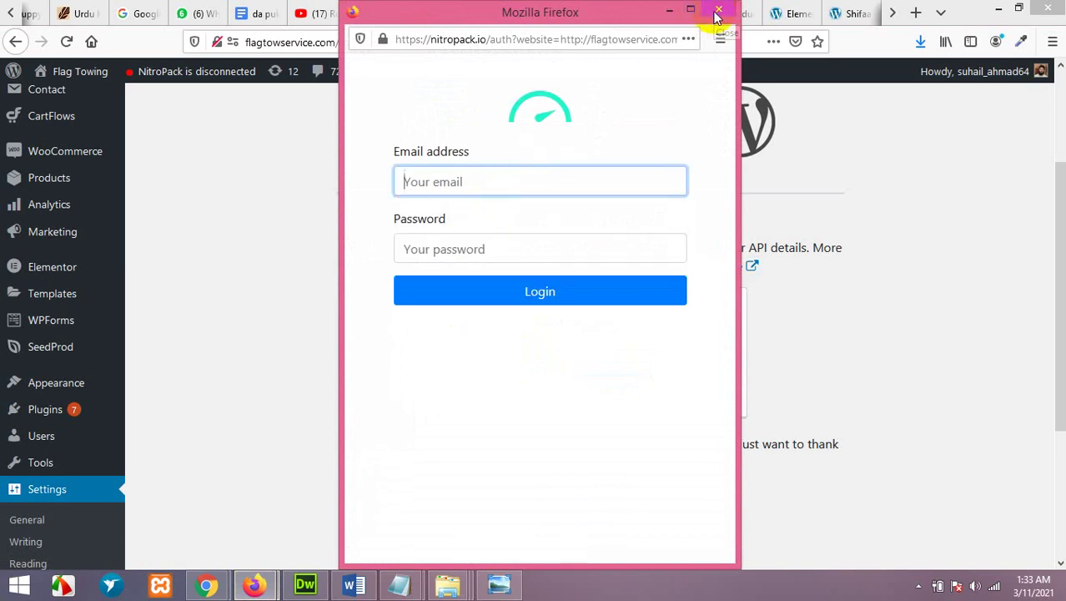
{"action": "left_click", "coordinate": [531, 179]}
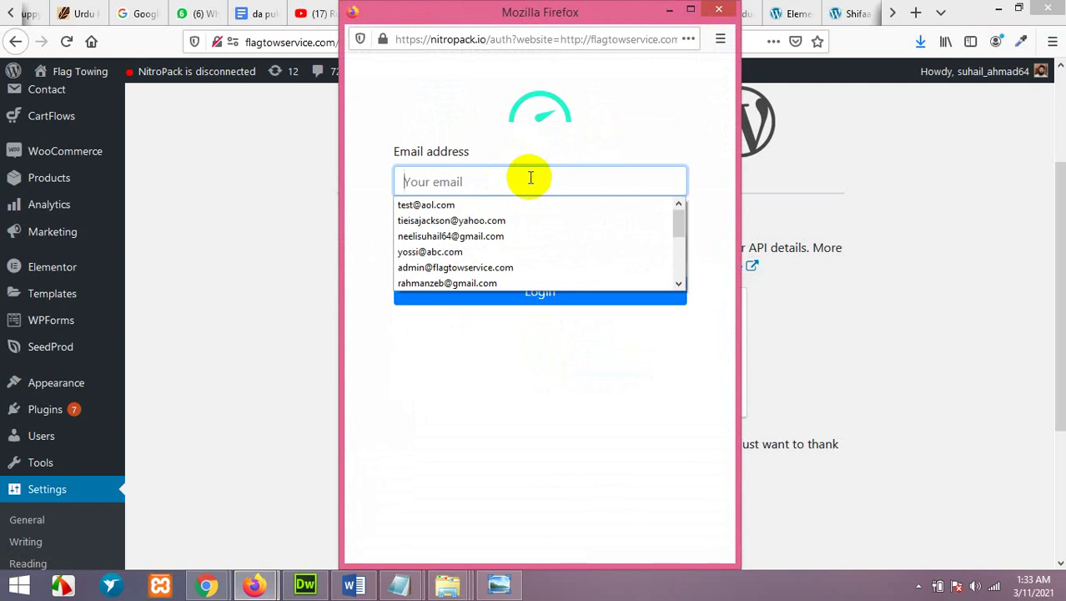
{"action": "type", "text": "suhail"}
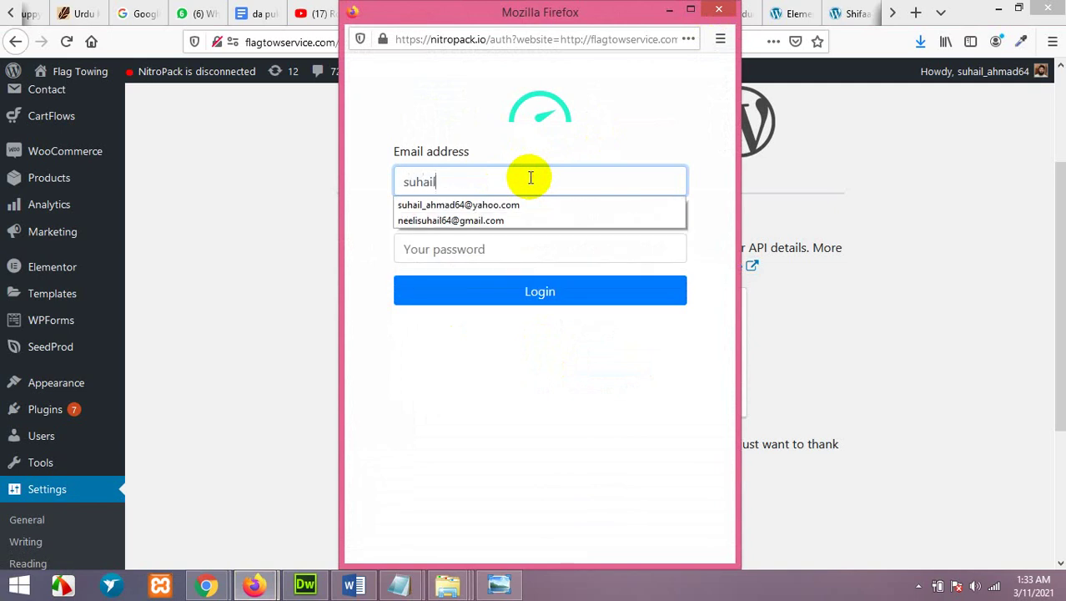
{"action": "left_click", "coordinate": [508, 206]}
Step: Enter the account password, log in, and decline Firefox's offer to save the login
{"action": "left_click", "coordinate": [507, 247]}
{"action": "type", "text": "••"}
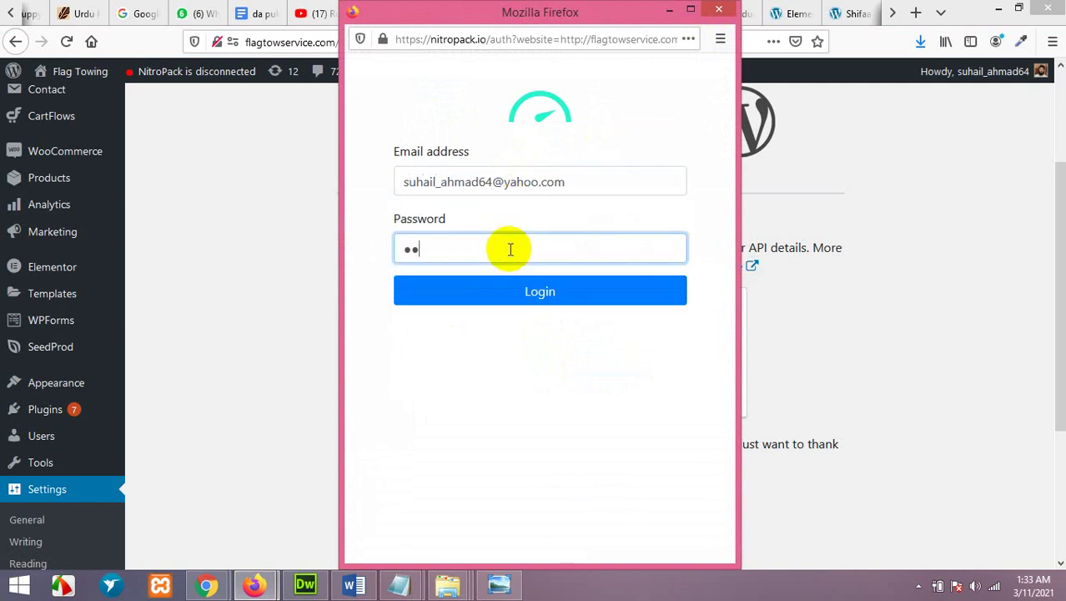
{"action": "left_click", "coordinate": [513, 294]}
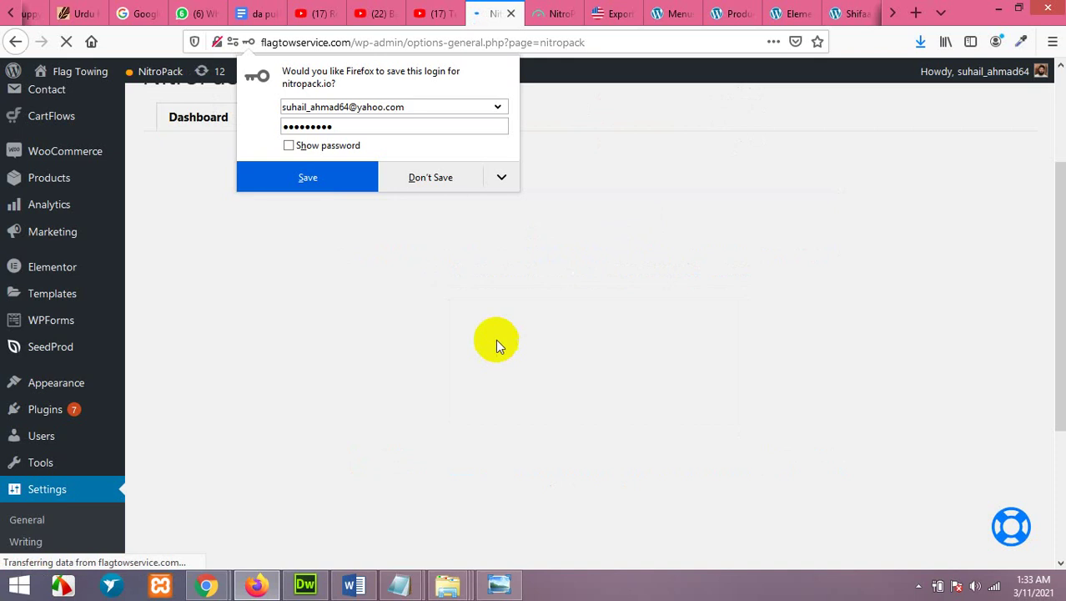
{"action": "left_click", "coordinate": [609, 189]}
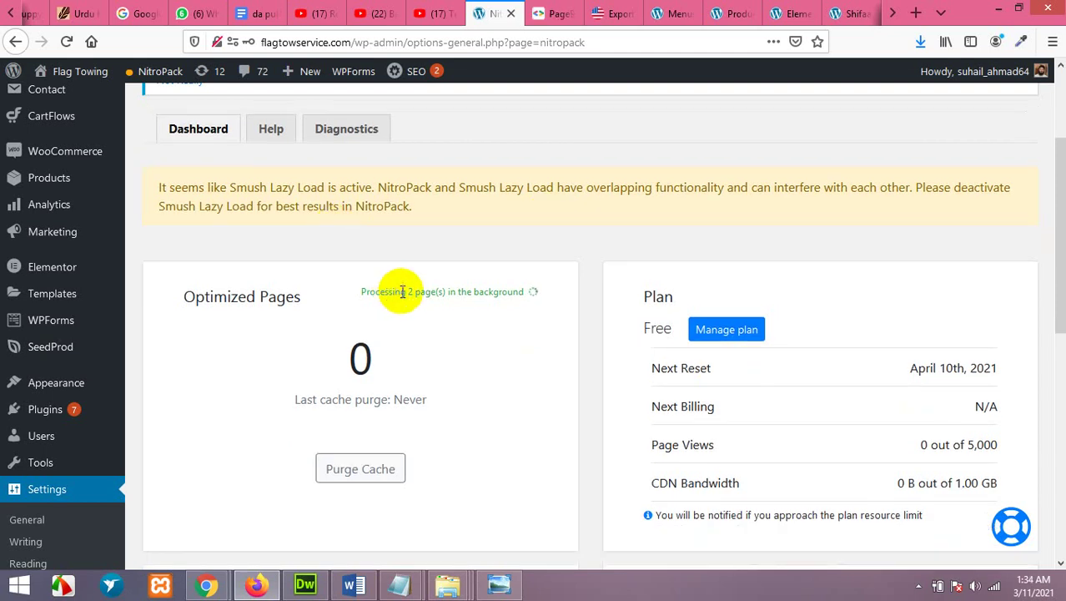
Step: Open the Installed Plugins list in a background tab and highlight 'Smush Lazy Load' in the NitroPack warning
{"action": "scroll", "coordinate": [417, 296], "scroll_direction": "up", "scroll_amount": 2}
{"action": "scroll", "coordinate": [451, 302], "scroll_direction": "down", "scroll_amount": 4}
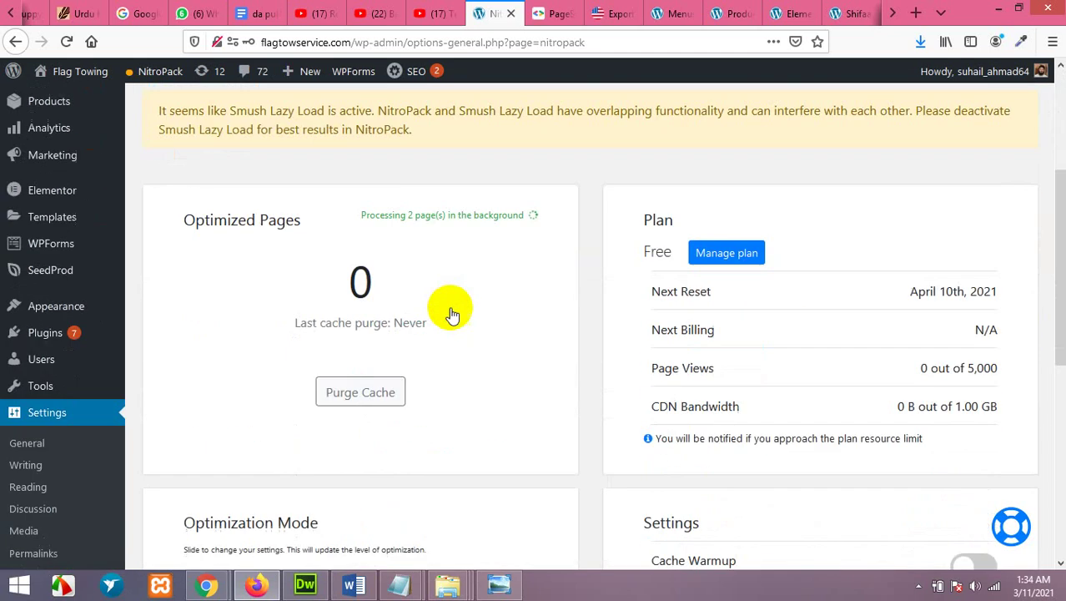
{"action": "scroll", "coordinate": [417, 292], "scroll_direction": "up", "scroll_amount": 2}
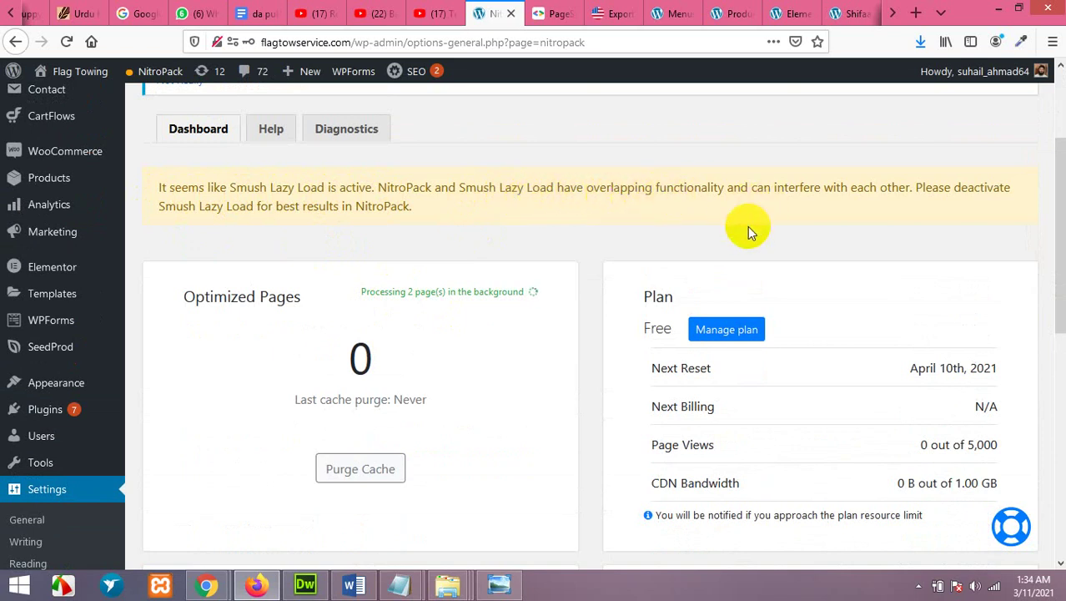
{"action": "scroll", "coordinate": [484, 273], "scroll_direction": "down", "scroll_amount": 3}
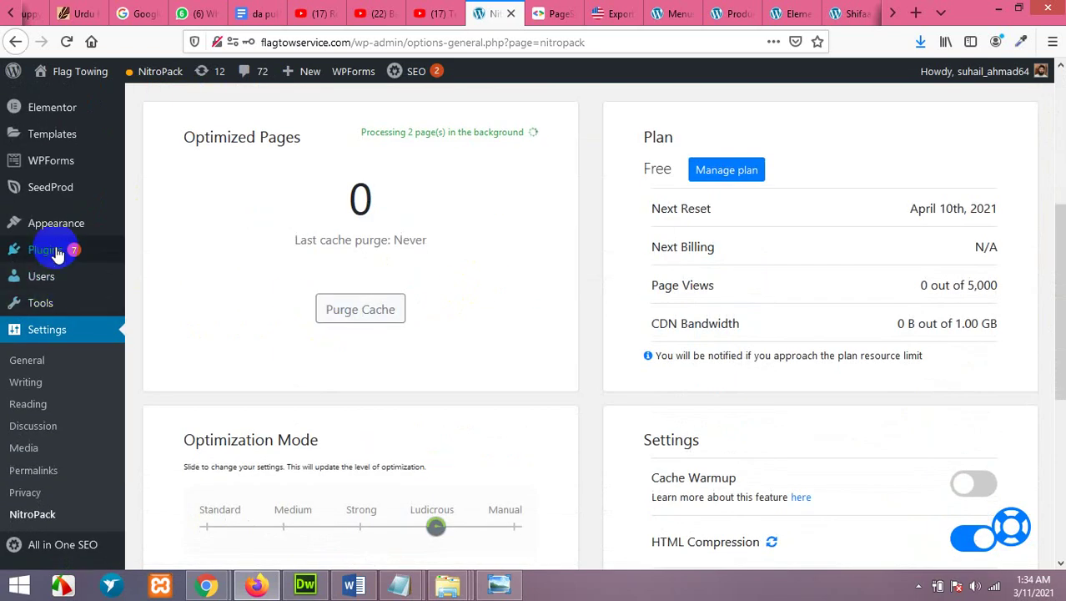
{"action": "right_click", "coordinate": [57, 253]}
{"action": "left_click", "coordinate": [91, 192]}
{"action": "scroll", "coordinate": [377, 267], "scroll_direction": "up", "scroll_amount": 3}
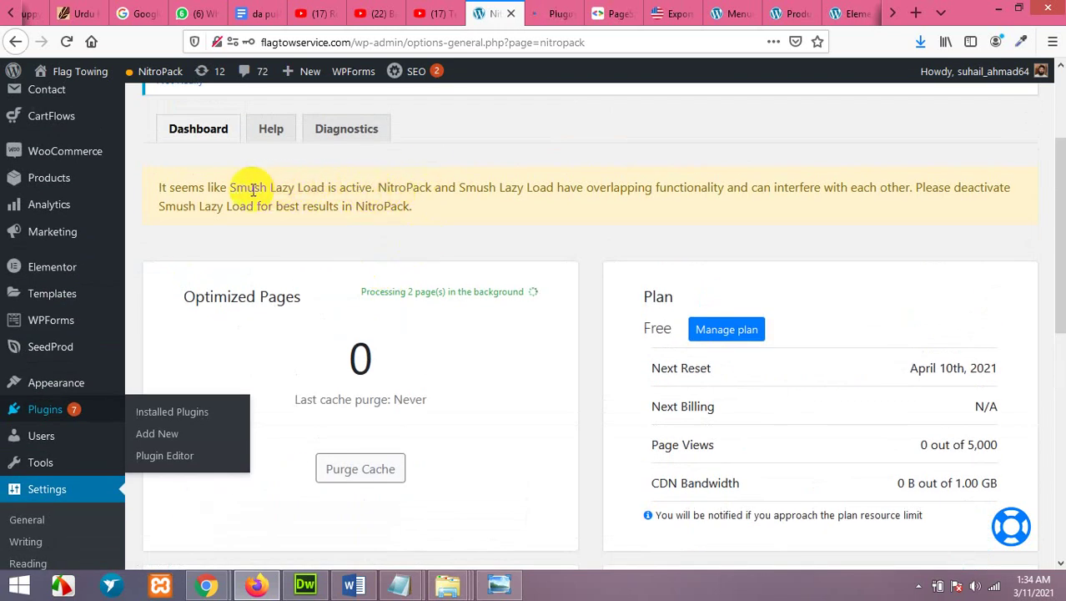
{"action": "left_click_drag", "start_coordinate": [228, 189], "coordinate": [323, 188]}
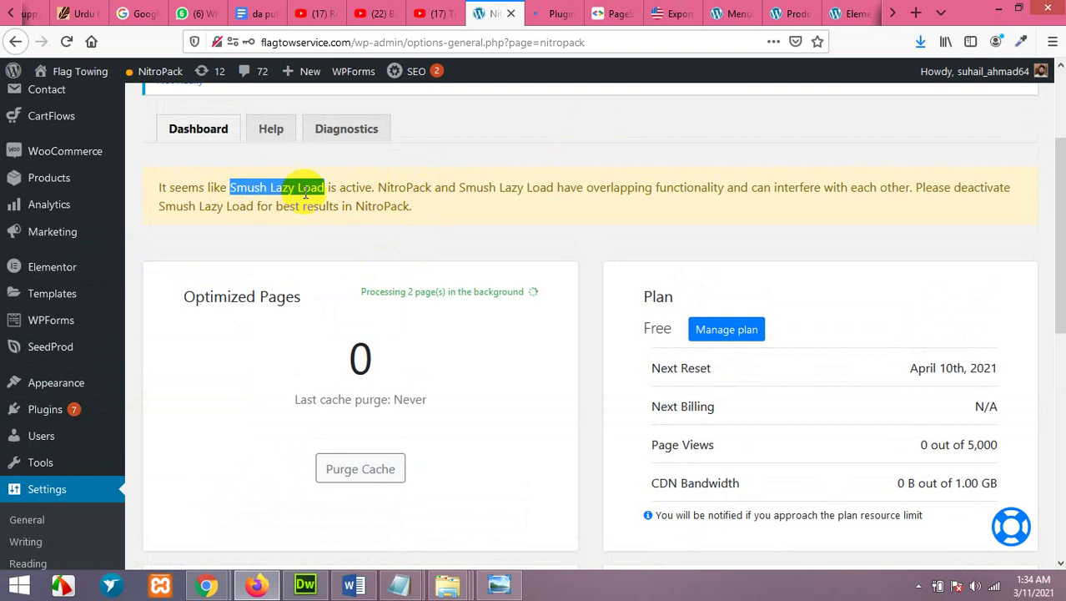
Step: Deactivate the Smush plugin, then reload the NitroPack settings page to clear the Smush Lazy Load warning
{"action": "left_click", "coordinate": [544, 12]}
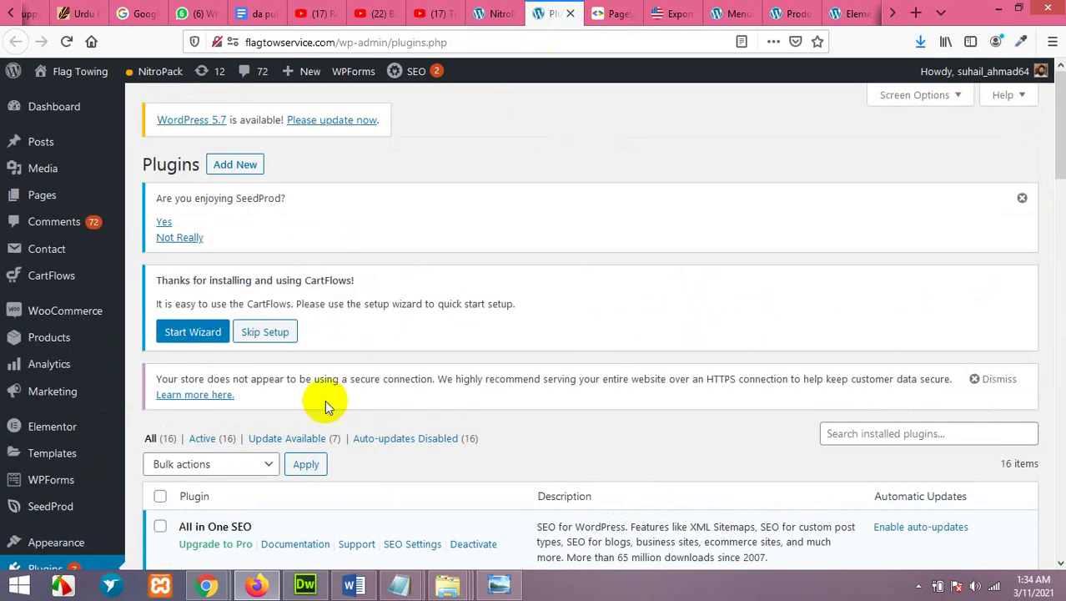
{"action": "scroll", "coordinate": [325, 400], "scroll_direction": "down", "scroll_amount": 8}
{"action": "scroll", "coordinate": [324, 400], "scroll_direction": "down", "scroll_amount": 8}
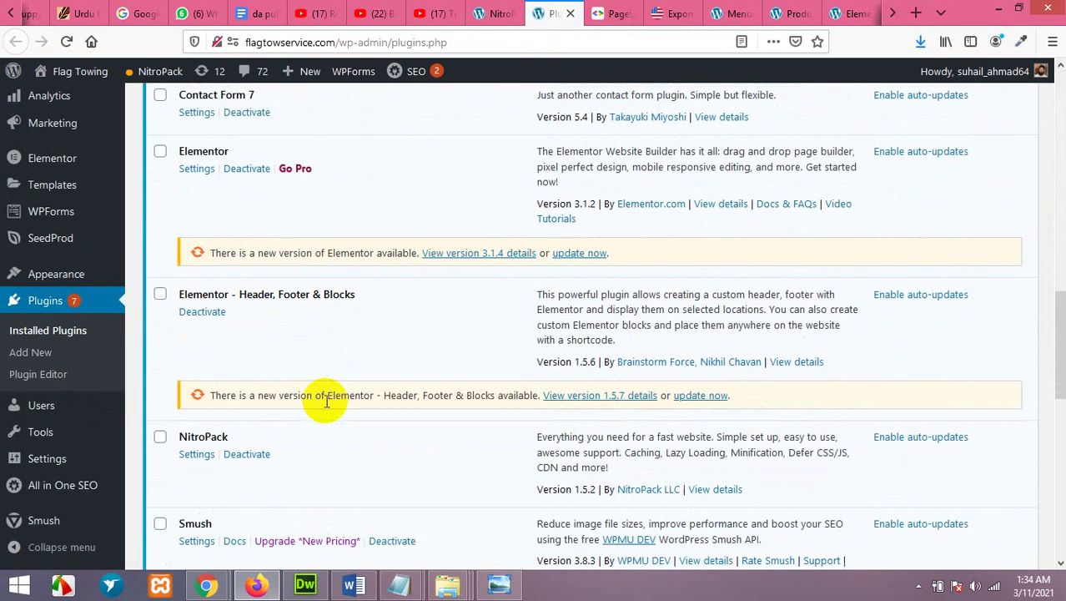
{"action": "scroll", "coordinate": [325, 399], "scroll_direction": "down", "scroll_amount": 5}
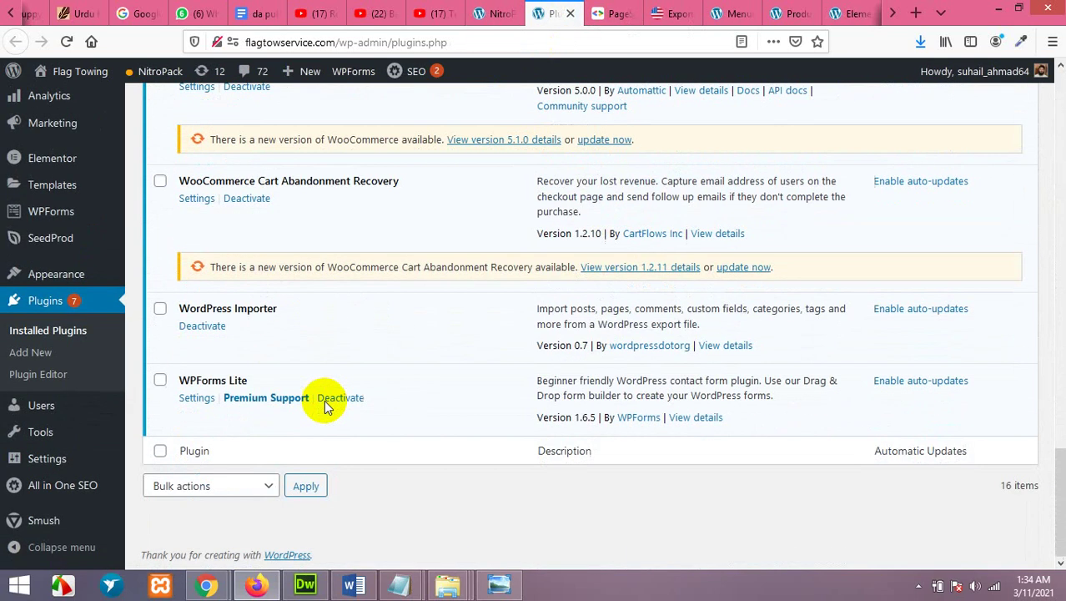
{"action": "scroll", "coordinate": [321, 397], "scroll_direction": "up", "scroll_amount": 4}
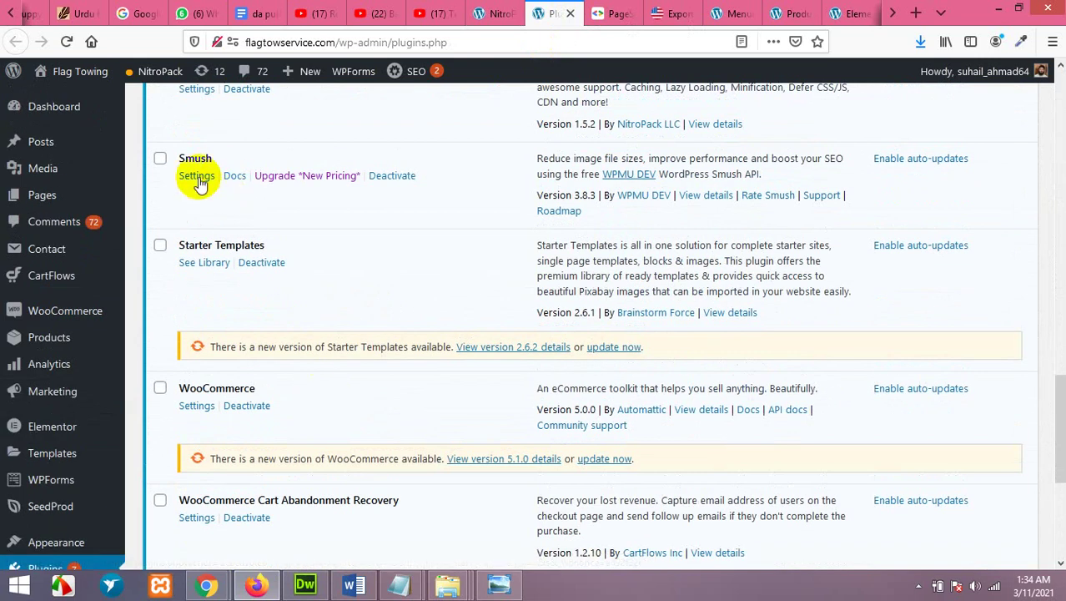
{"action": "left_click", "coordinate": [381, 179]}
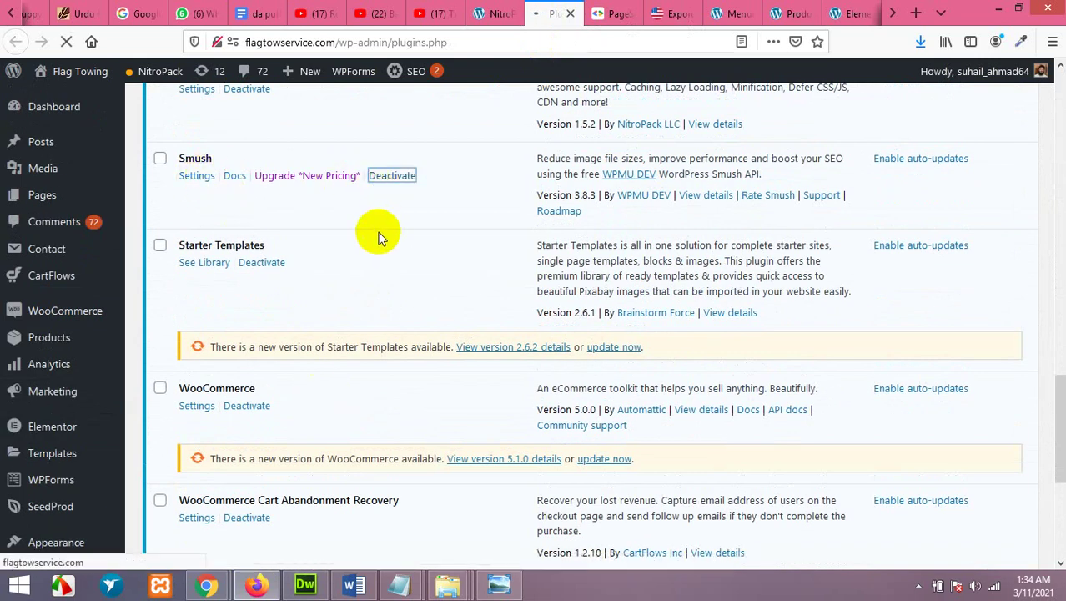
{"action": "left_click", "coordinate": [494, 14]}
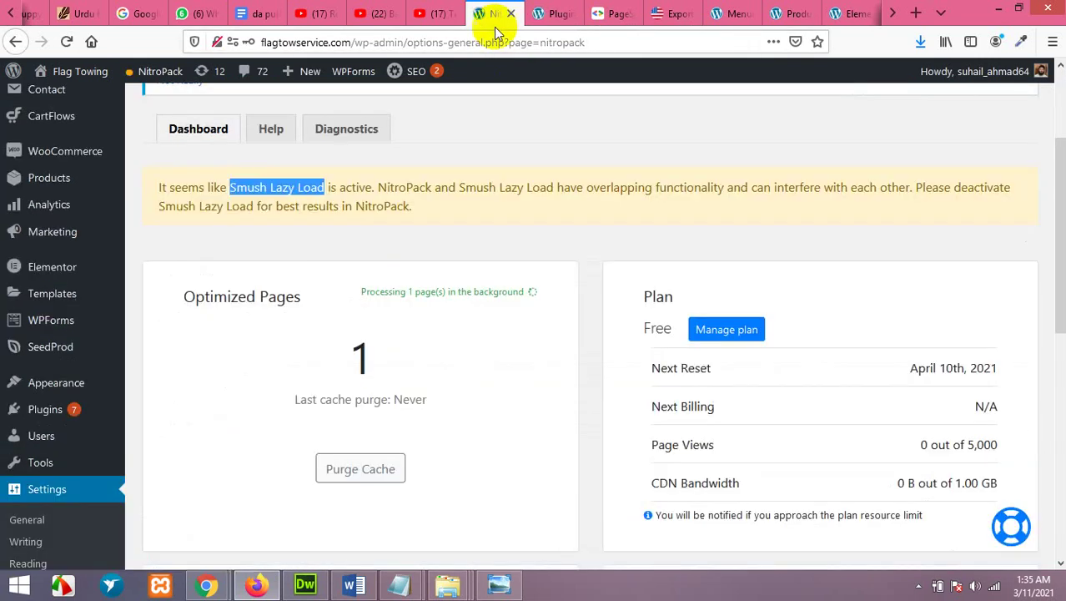
{"action": "left_click", "coordinate": [66, 42]}
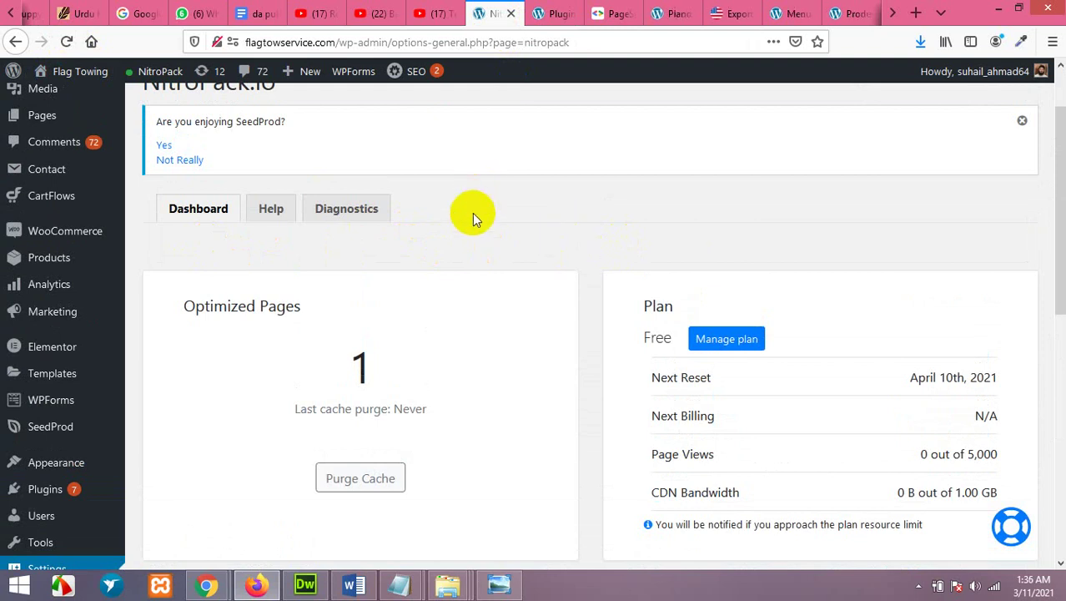
Step: Copy the site's domain from the WordPress address bar
{"action": "left_click_drag", "start_coordinate": [337, 42], "coordinate": [248, 44]}
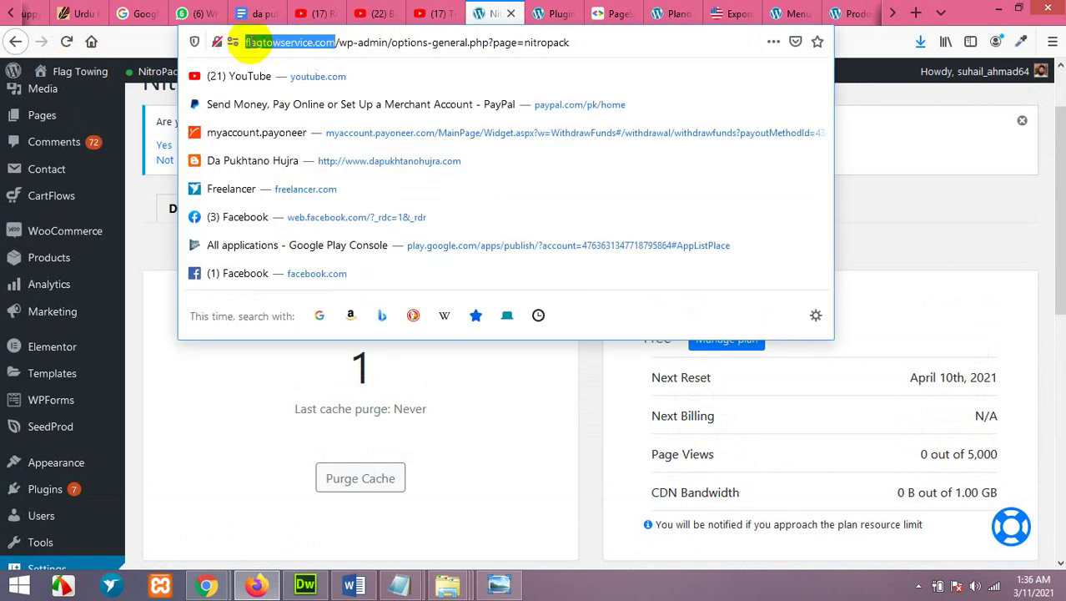
{"action": "right_click", "coordinate": [252, 40]}
{"action": "left_click", "coordinate": [283, 91]}
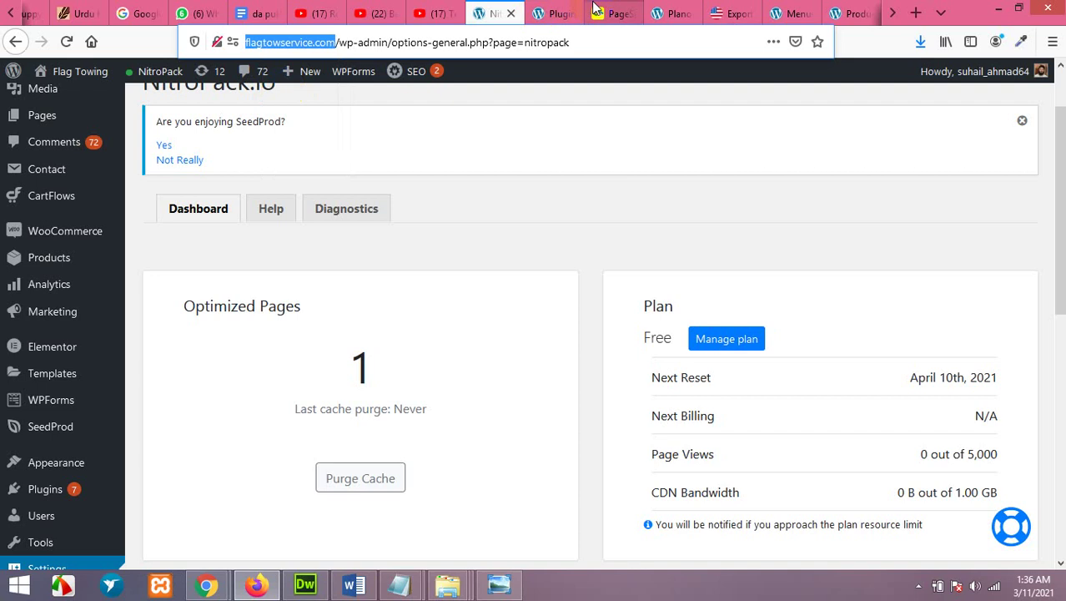
Step: Replace the PageSpeed Insights URL with the copied domain and run a new analysis
{"action": "left_click", "coordinate": [613, 13]}
{"action": "left_click_drag", "start_coordinate": [448, 208], "coordinate": [268, 201]}
{"action": "left_click", "coordinate": [310, 214]}
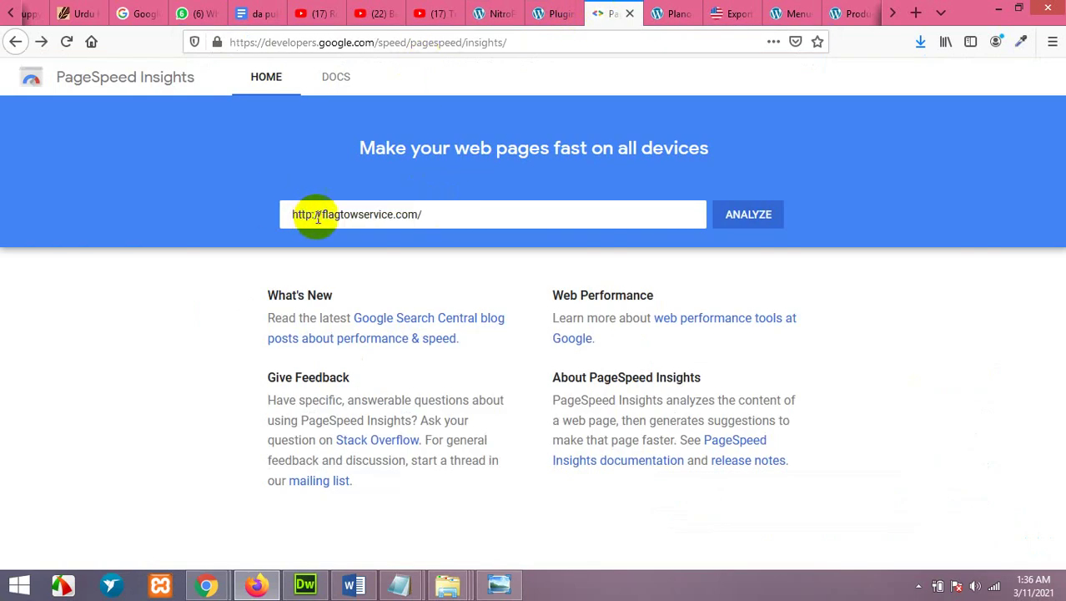
{"action": "left_click_drag", "start_coordinate": [452, 209], "coordinate": [290, 210]}
{"action": "right_click", "coordinate": [309, 215]}
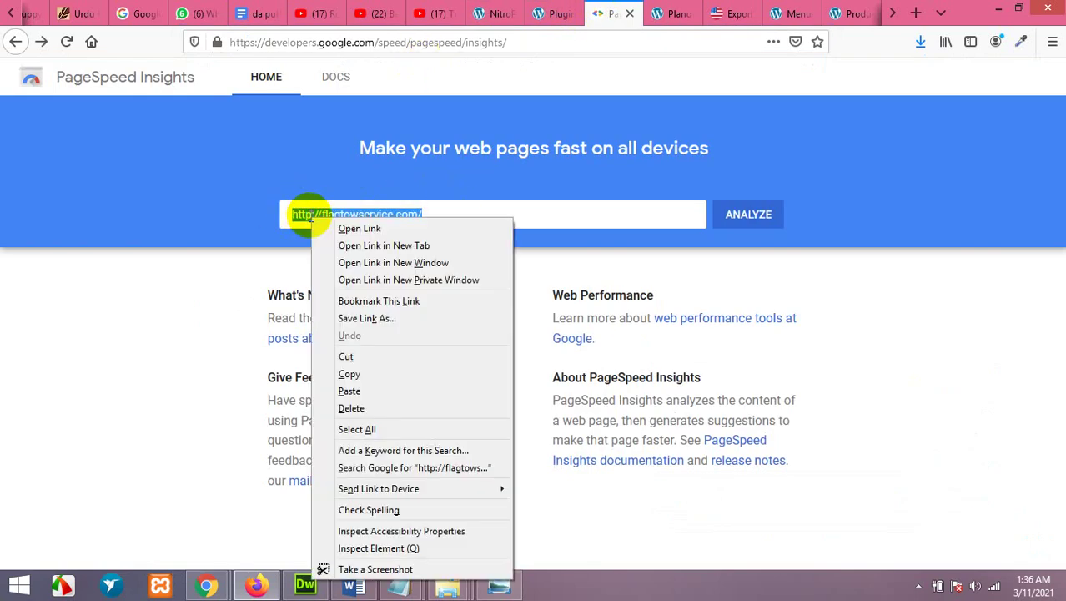
{"action": "left_click", "coordinate": [350, 390]}
{"action": "left_click", "coordinate": [742, 218]}
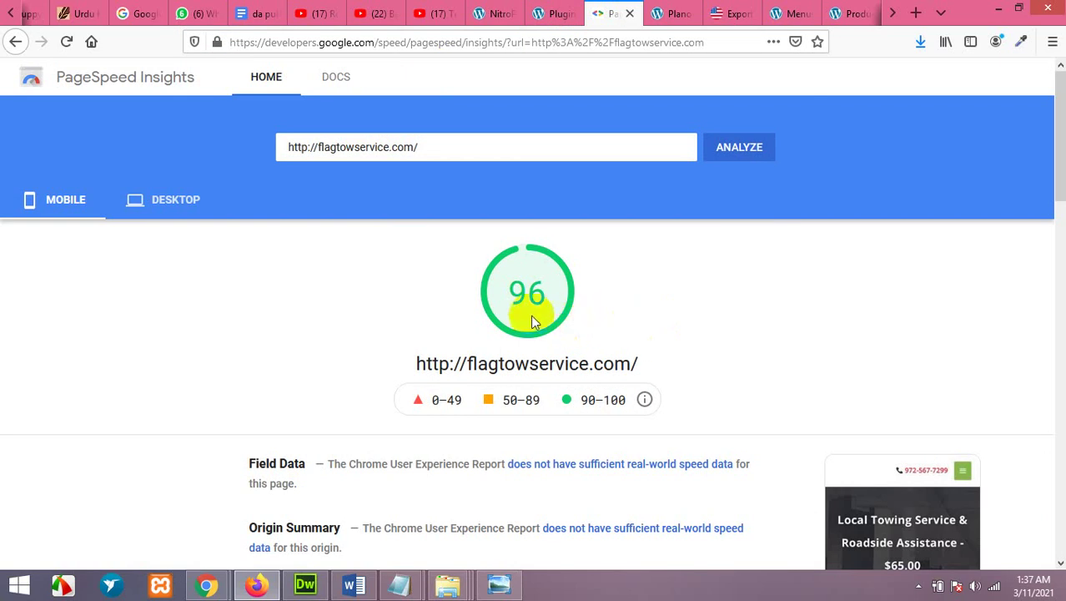
{"action": "mouse_move", "coordinate": [206, 584]}
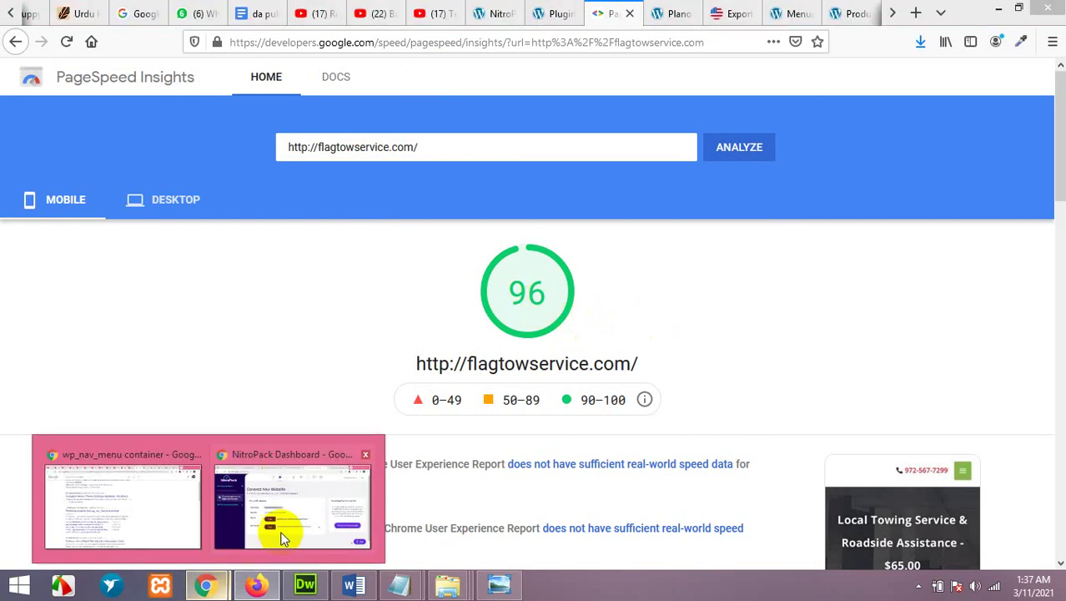
{"action": "left_click", "coordinate": [275, 513]}
{"action": "left_click", "coordinate": [209, 12]}
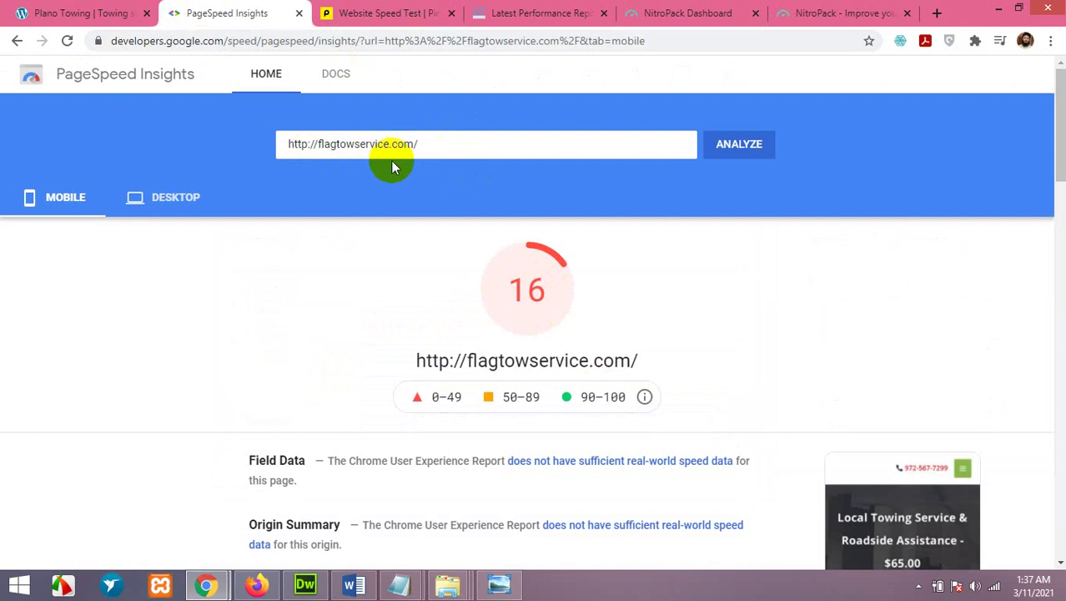
{"action": "left_click", "coordinate": [255, 586]}
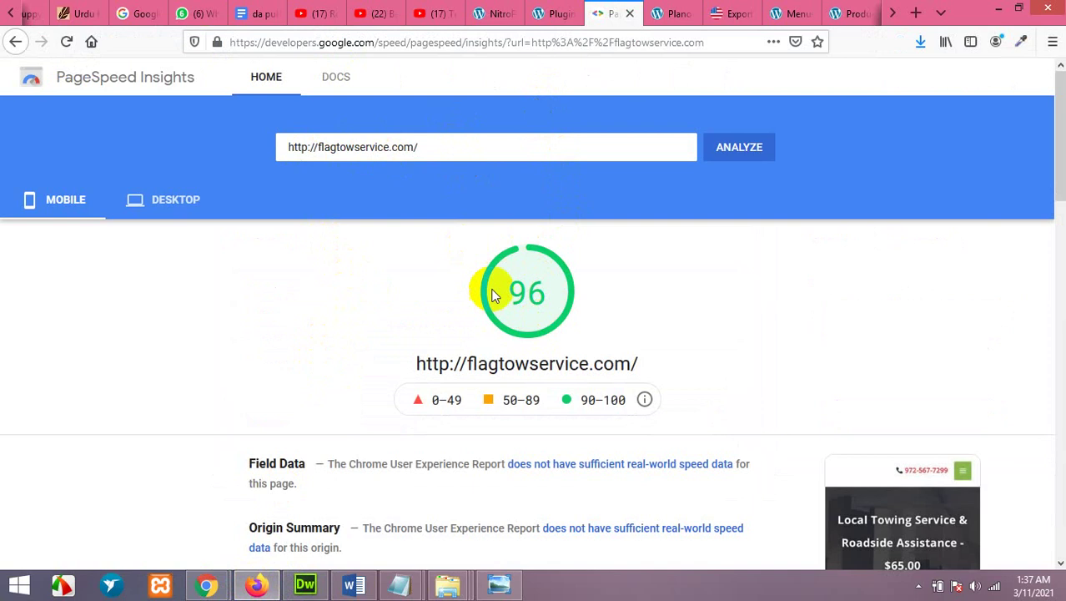
{"action": "scroll", "coordinate": [381, 353], "scroll_direction": "down", "scroll_amount": 10}
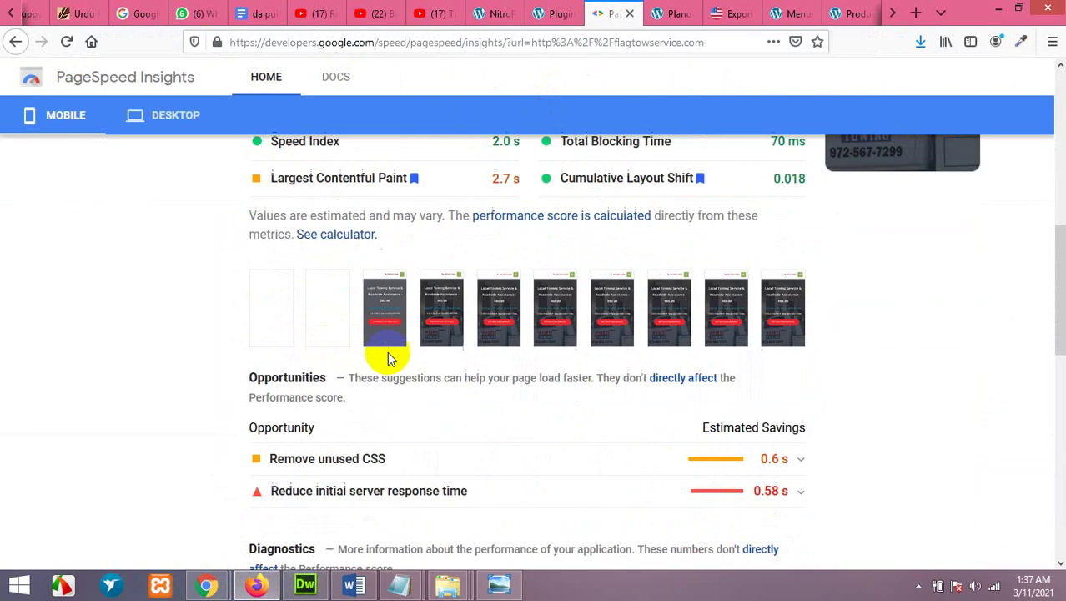
{"action": "scroll", "coordinate": [555, 364], "scroll_direction": "down", "scroll_amount": 10}
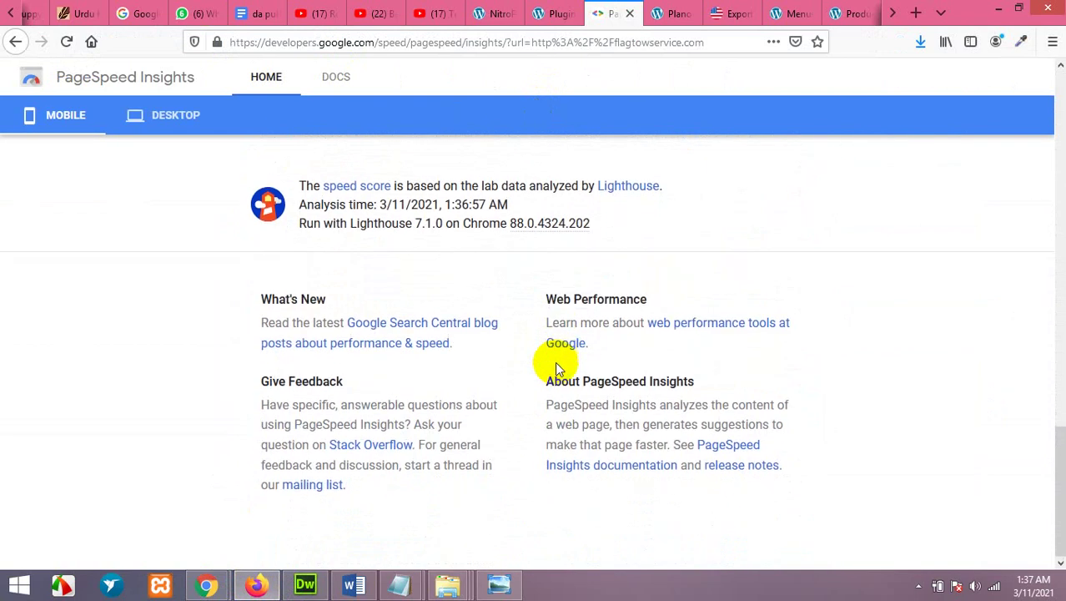
{"action": "scroll", "coordinate": [555, 364], "scroll_direction": "up", "scroll_amount": 15}
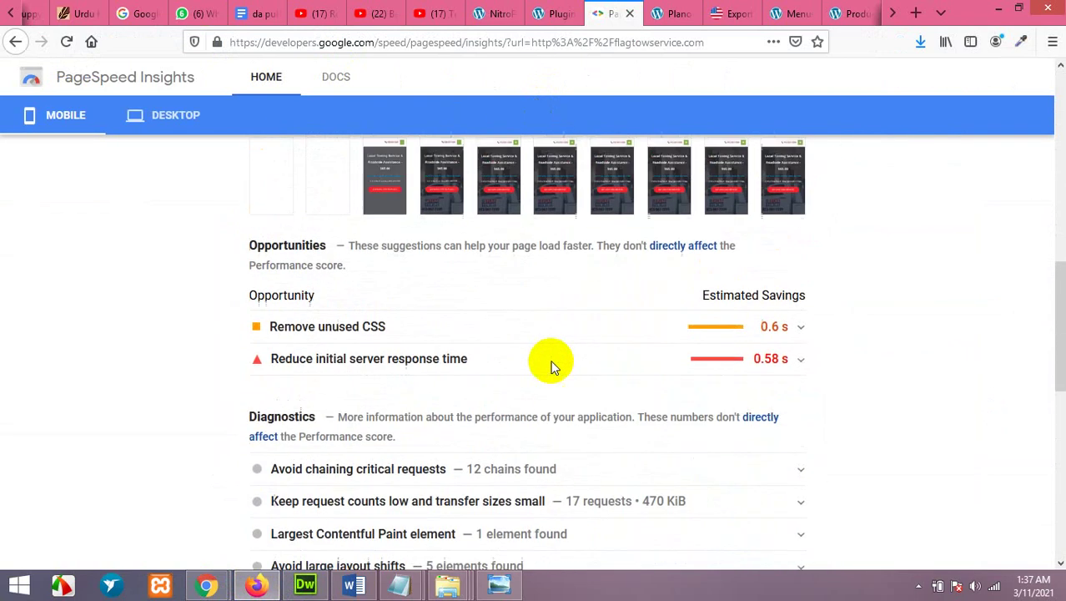
{"action": "scroll", "coordinate": [551, 365], "scroll_direction": "up", "scroll_amount": 6}
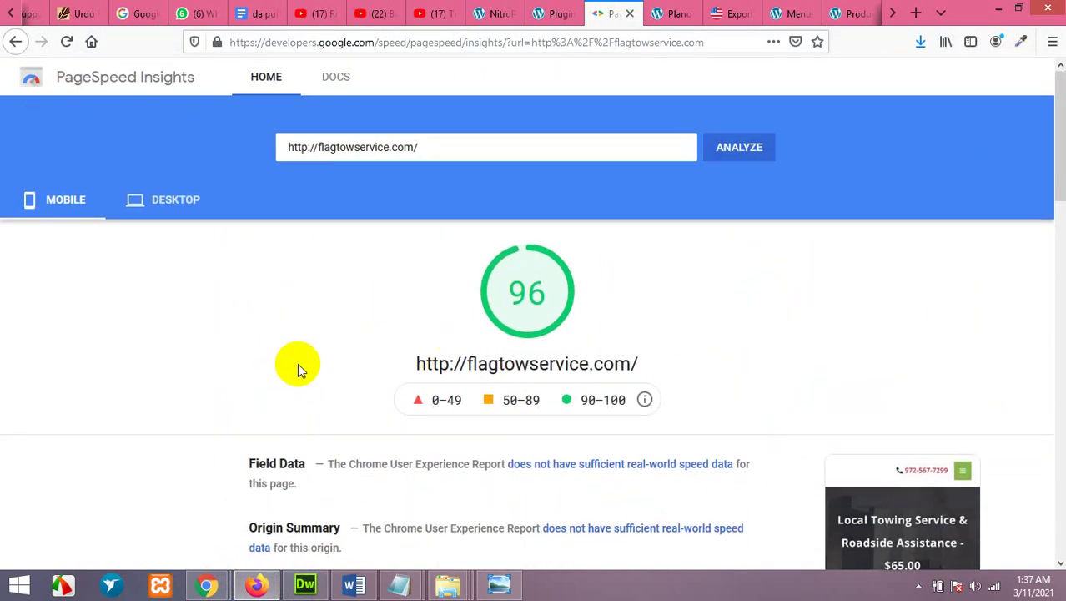
Step: Return to the NitroPack dashboard and review it, showing 2 optimized pages in Ludicrous mode
{"action": "left_click", "coordinate": [496, 13]}
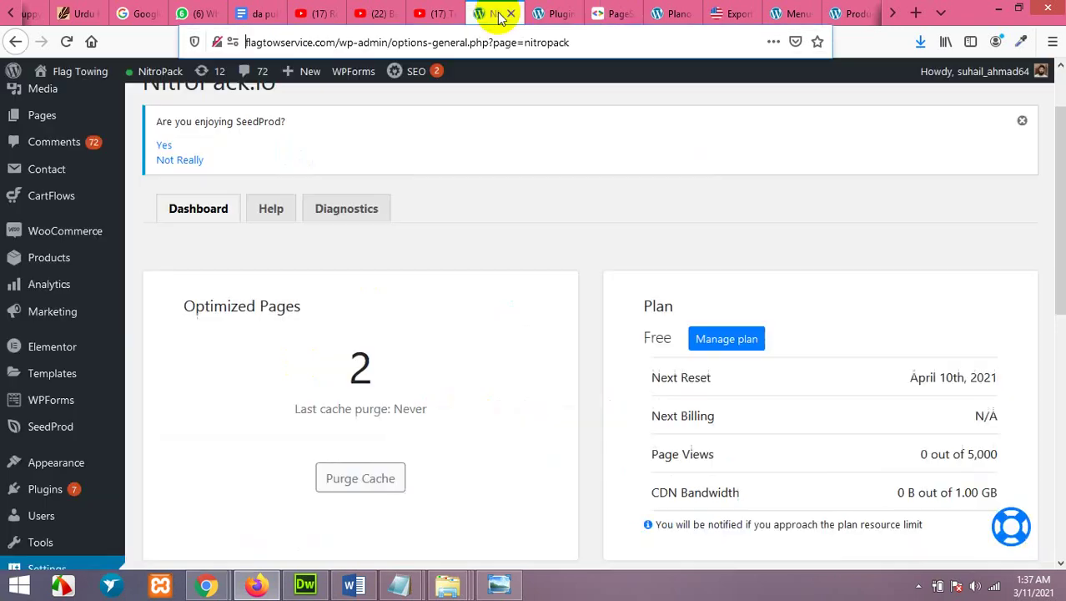
{"action": "scroll", "coordinate": [951, 447], "scroll_direction": "down", "scroll_amount": 2}
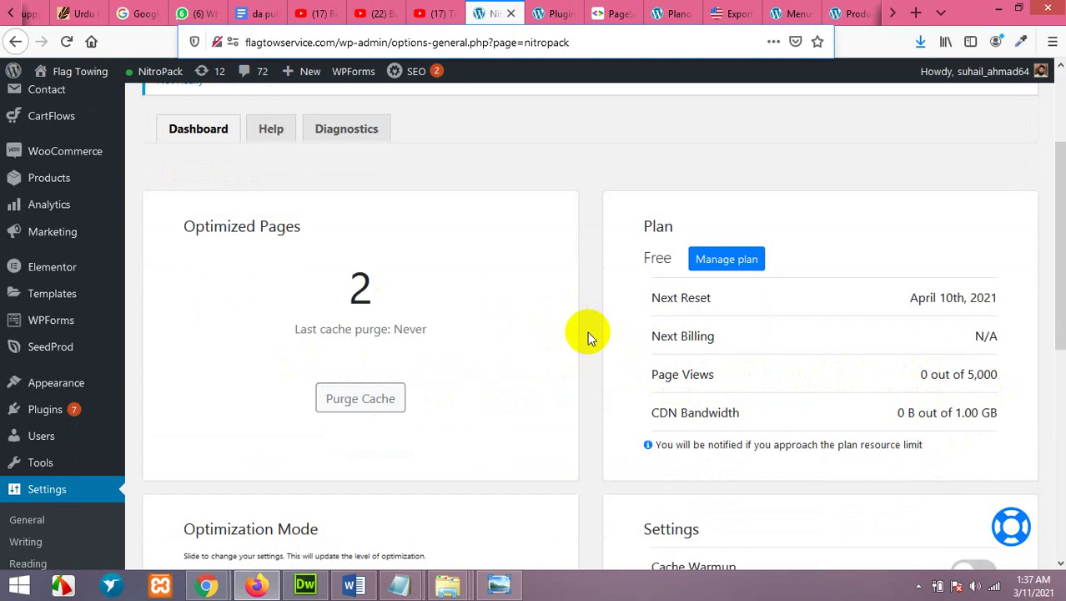
{"action": "scroll", "coordinate": [596, 351], "scroll_direction": "down", "scroll_amount": 3}
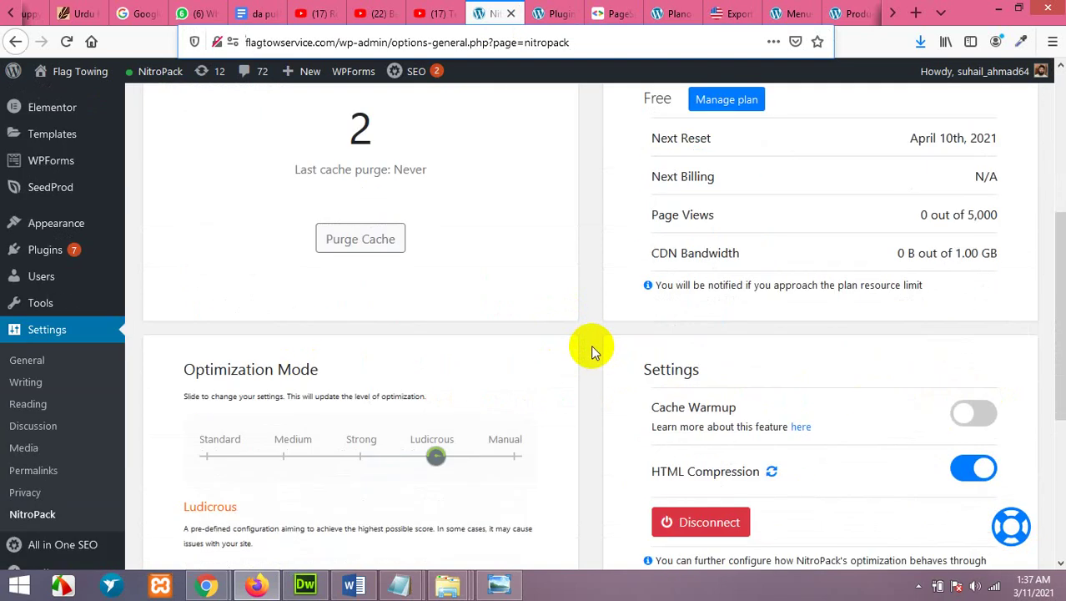
{"action": "scroll", "coordinate": [591, 346], "scroll_direction": "down", "scroll_amount": 3}
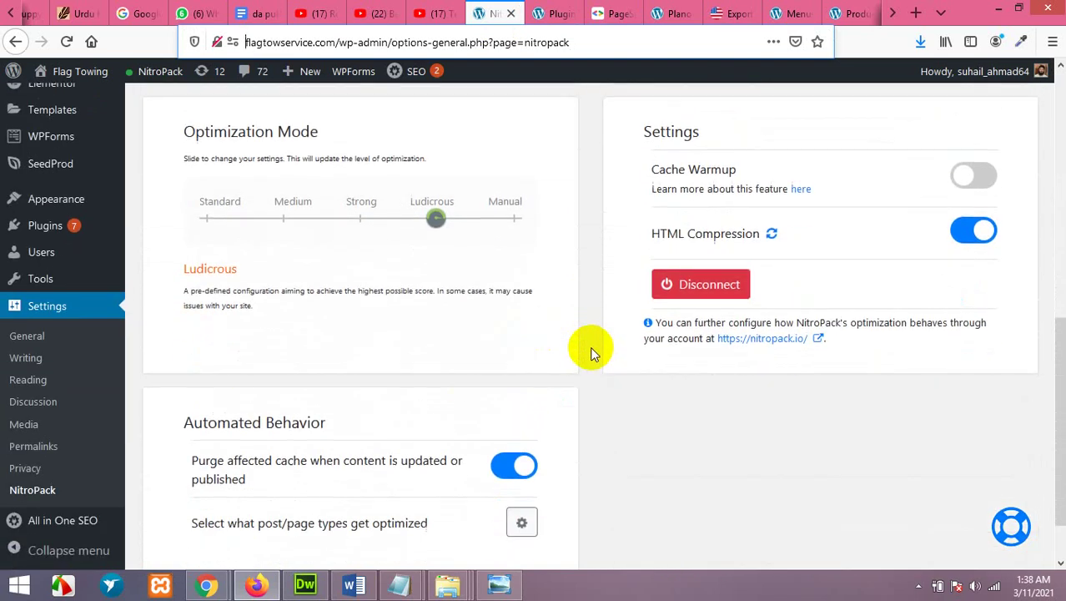
{"action": "scroll", "coordinate": [586, 353], "scroll_direction": "up", "scroll_amount": 3}
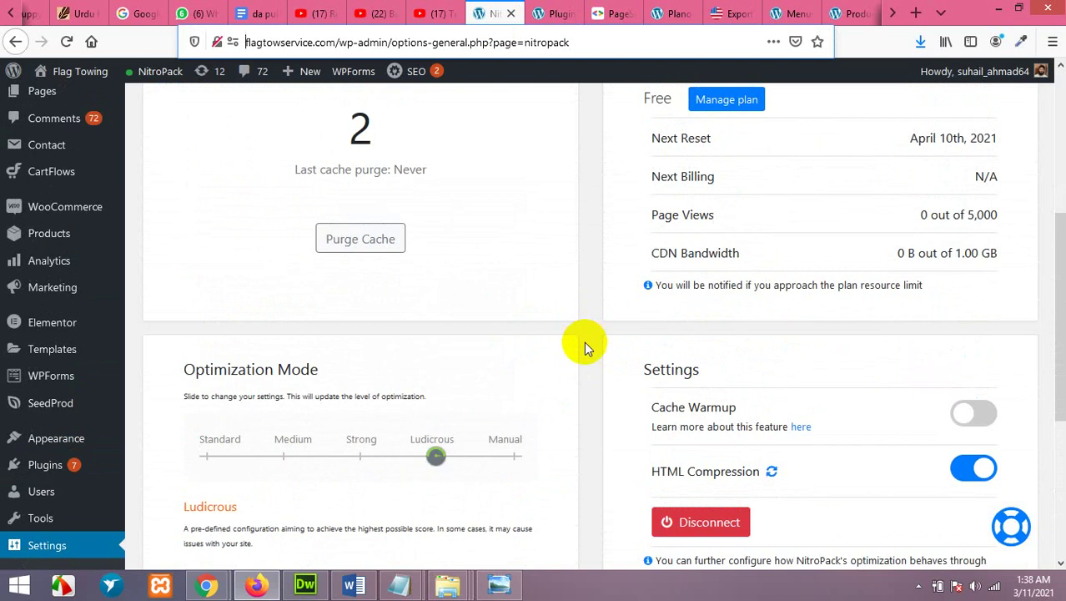
{"action": "scroll", "coordinate": [584, 343], "scroll_direction": "up", "scroll_amount": 4}
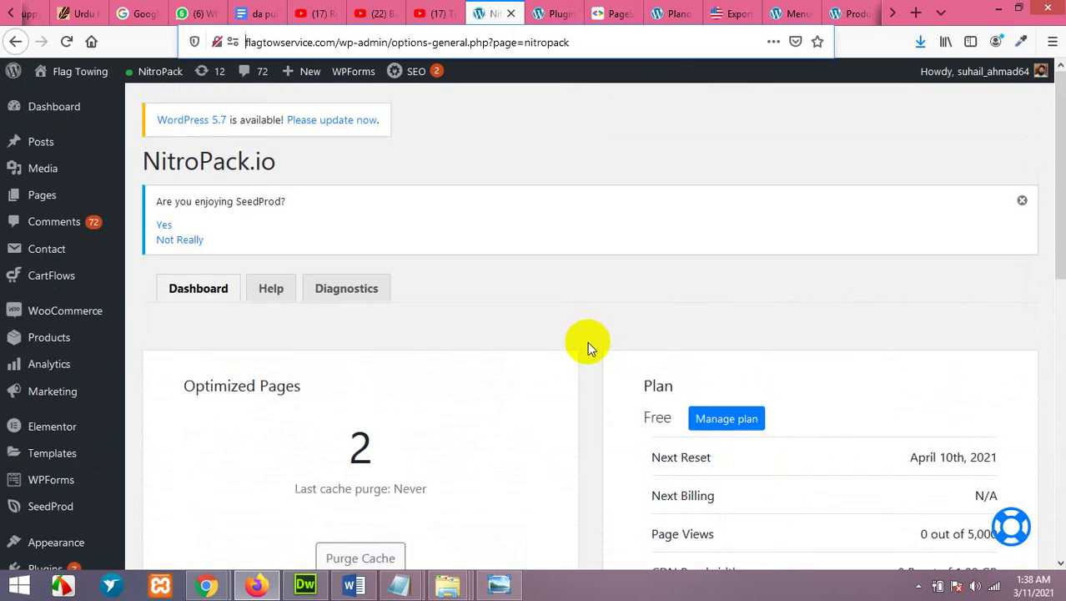